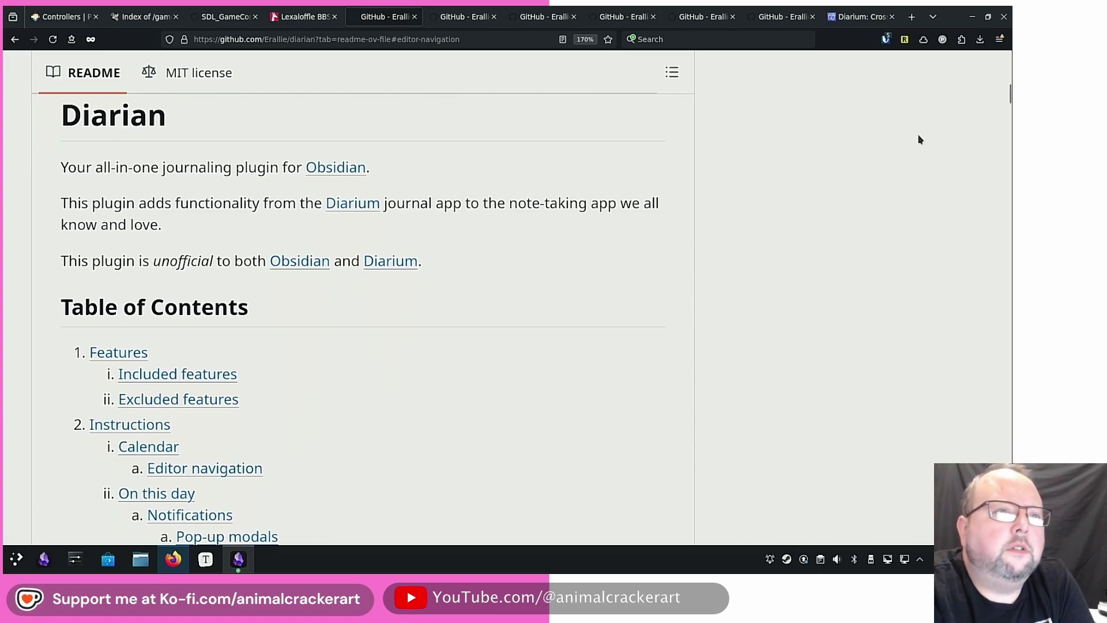
# Bring up diariumapp.com and scroll through its store downloads, features and password-locked diaries
pyautogui.click(850, 20)
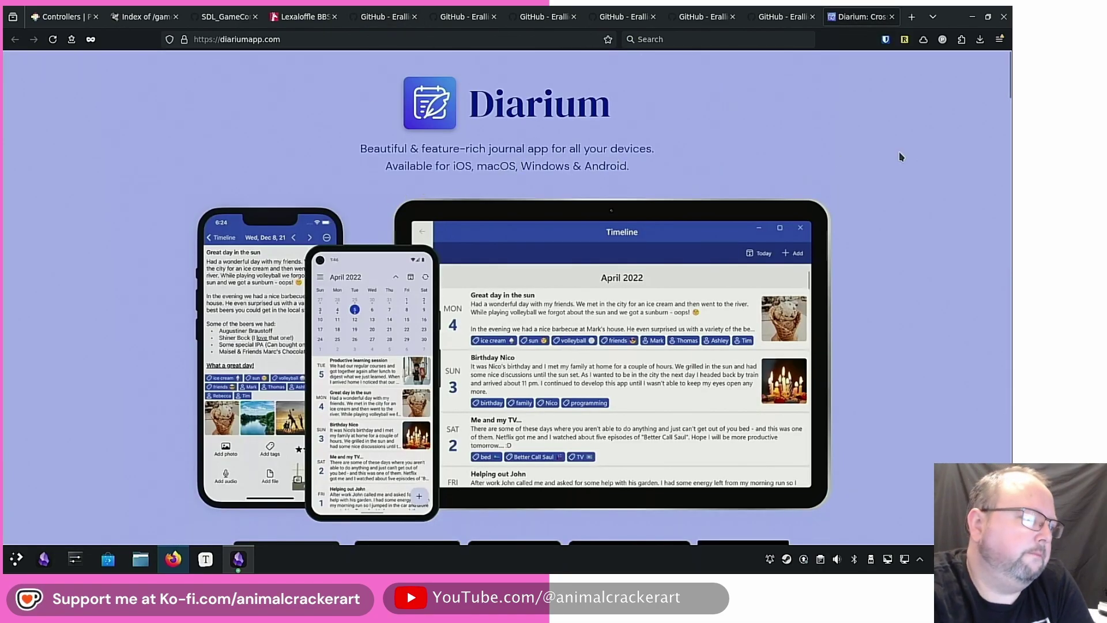
pyautogui.scroll(-4, 903, 154)
pyautogui.scroll(3, 907, 146)
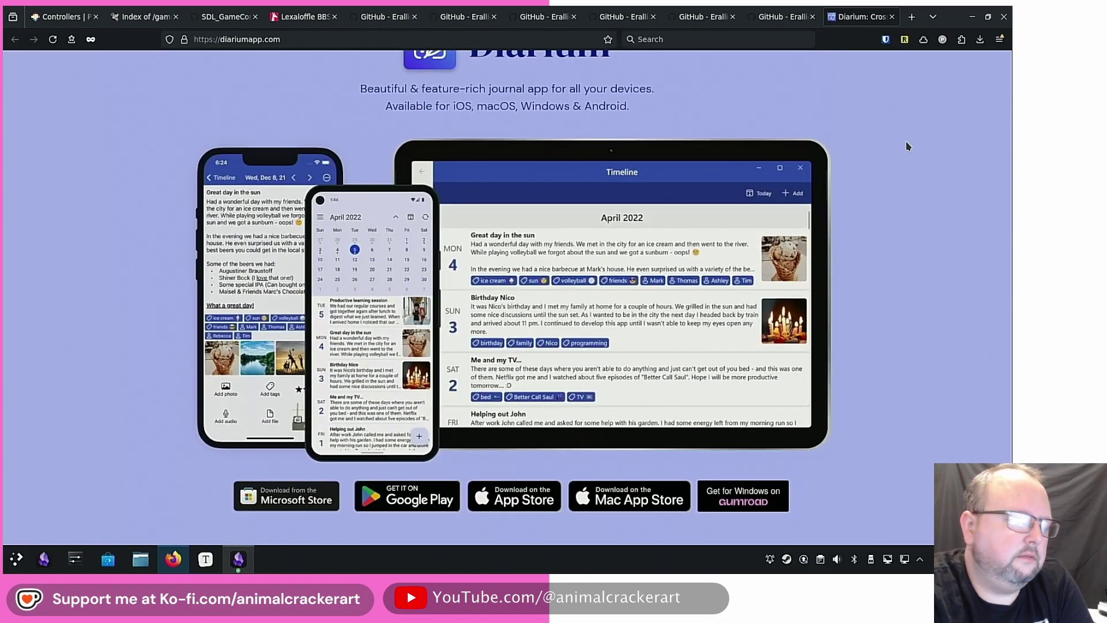
pyautogui.scroll(-3, 907, 147)
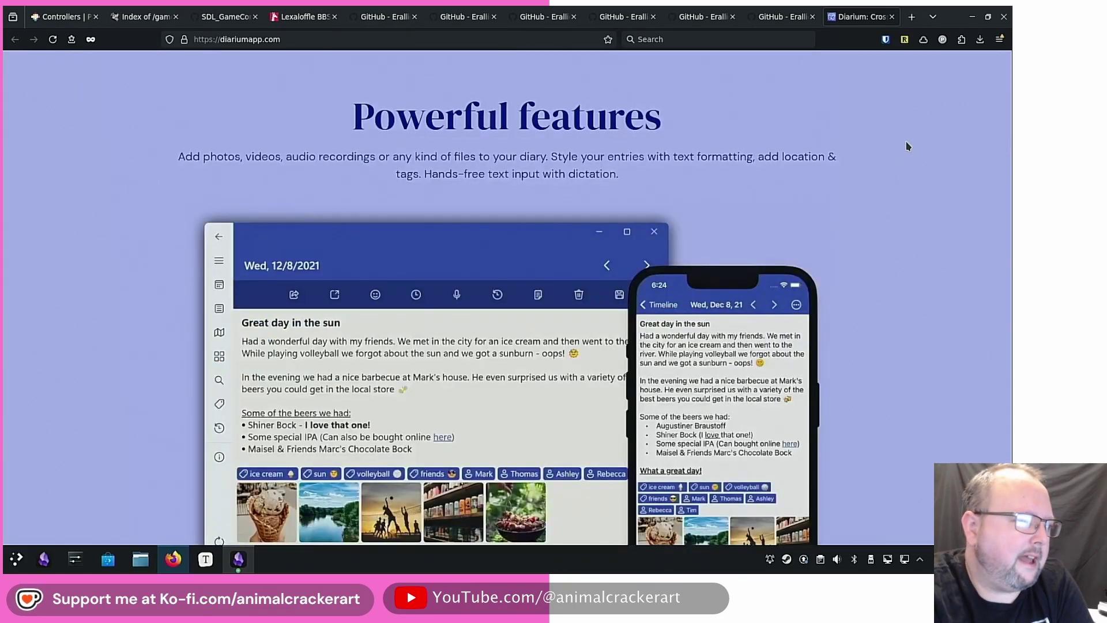
pyautogui.scroll(-3, 907, 146)
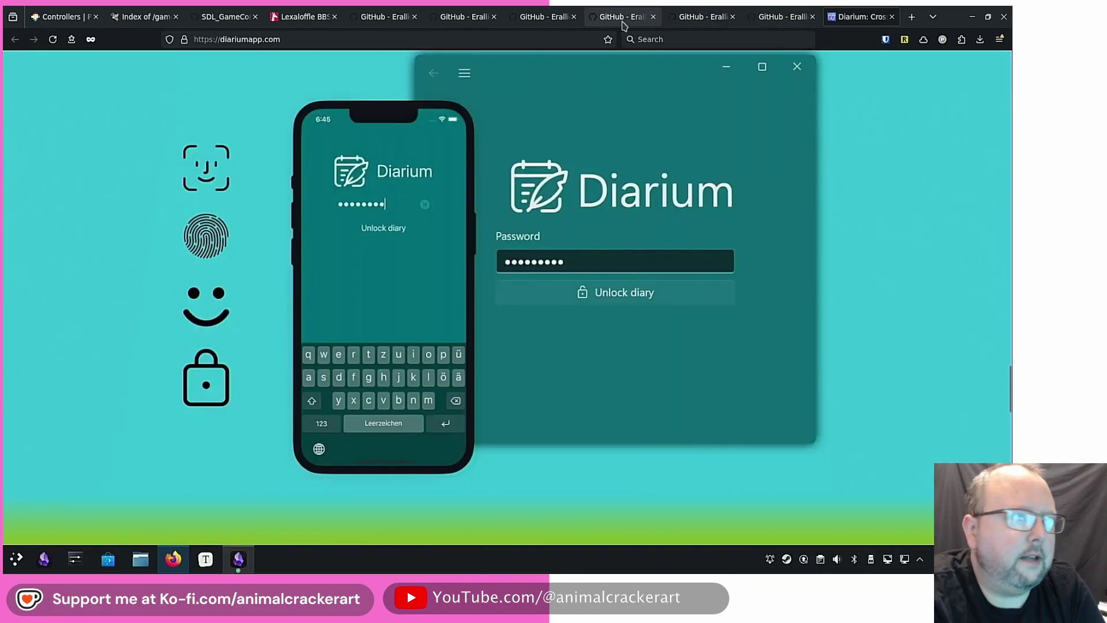
# Return to the Diarian README on GitHub and scroll down to its Included features list
pyautogui.click(383, 16)
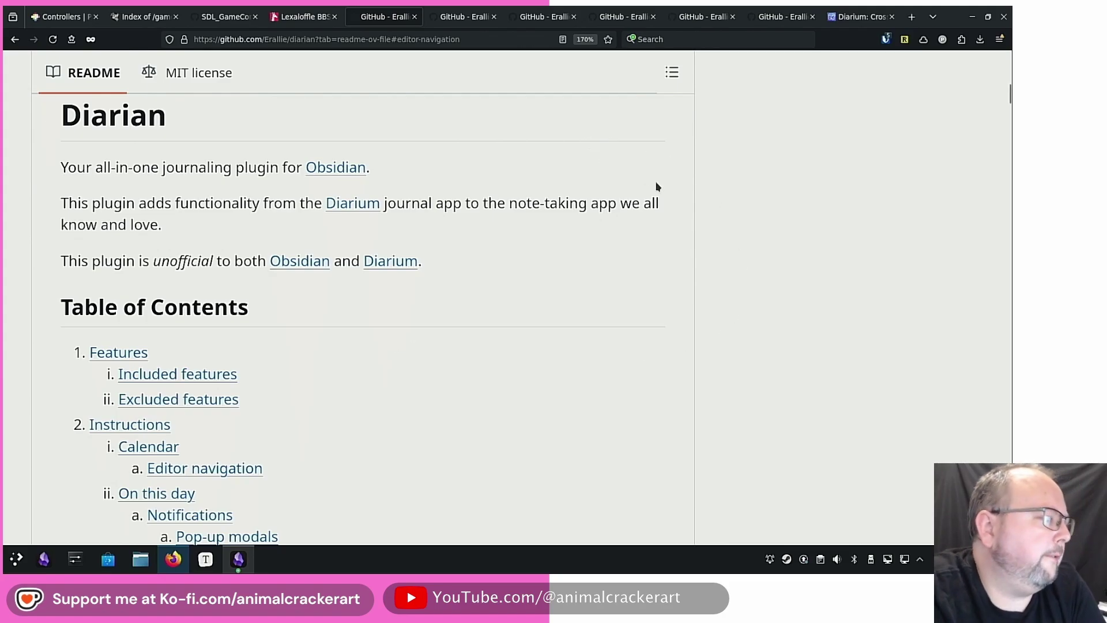
pyautogui.scroll(-10, 693, 204)
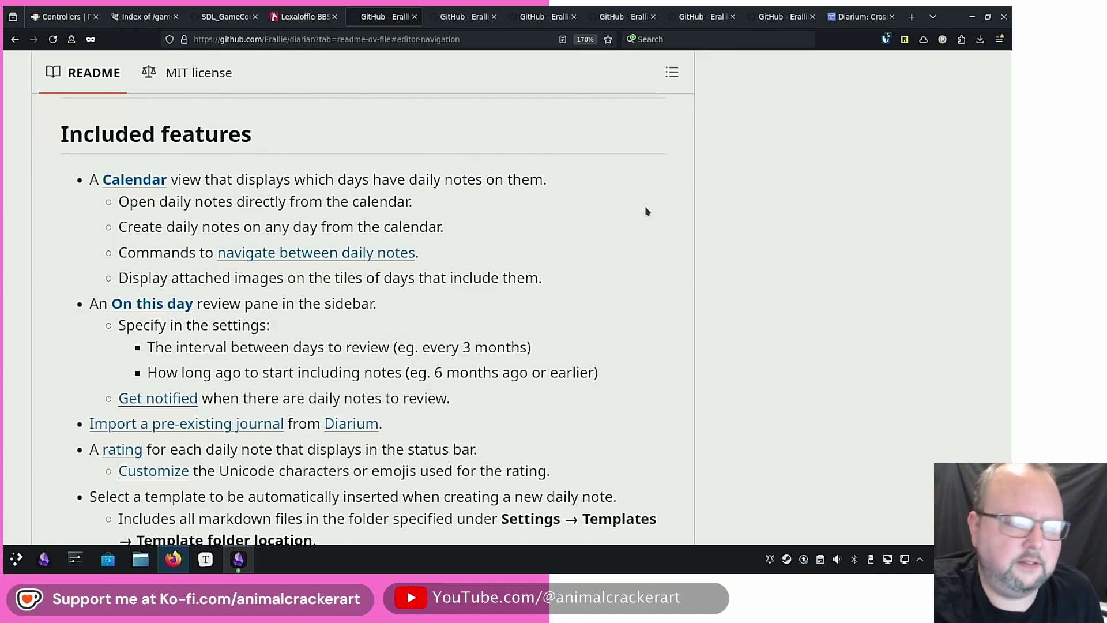
pyautogui.scroll(-2, 206, 181)
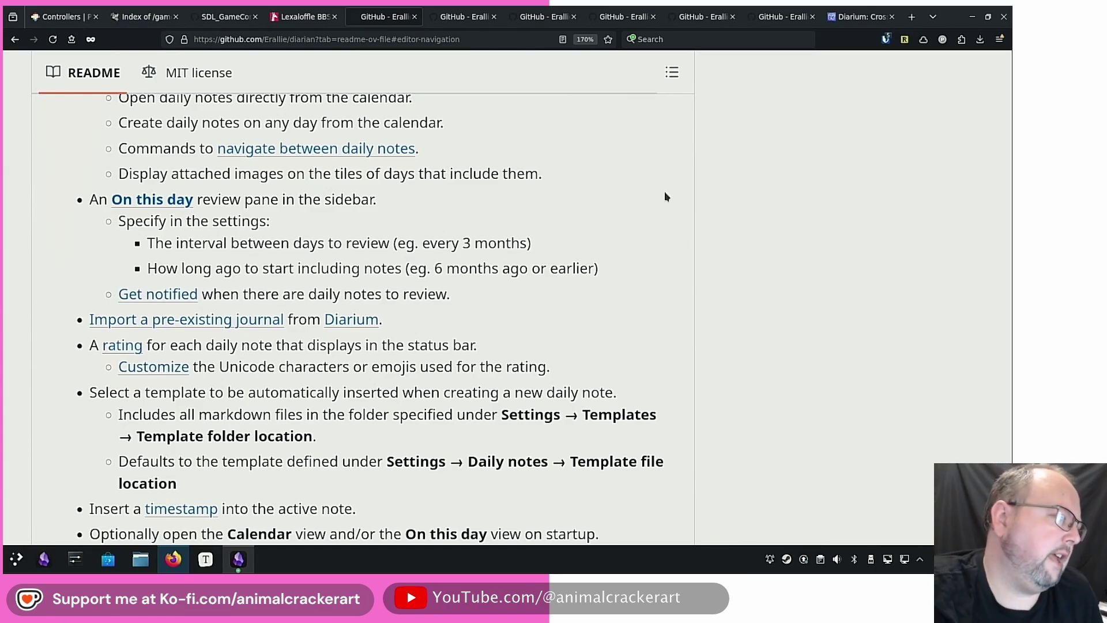
pyautogui.scroll(-4, 664, 196)
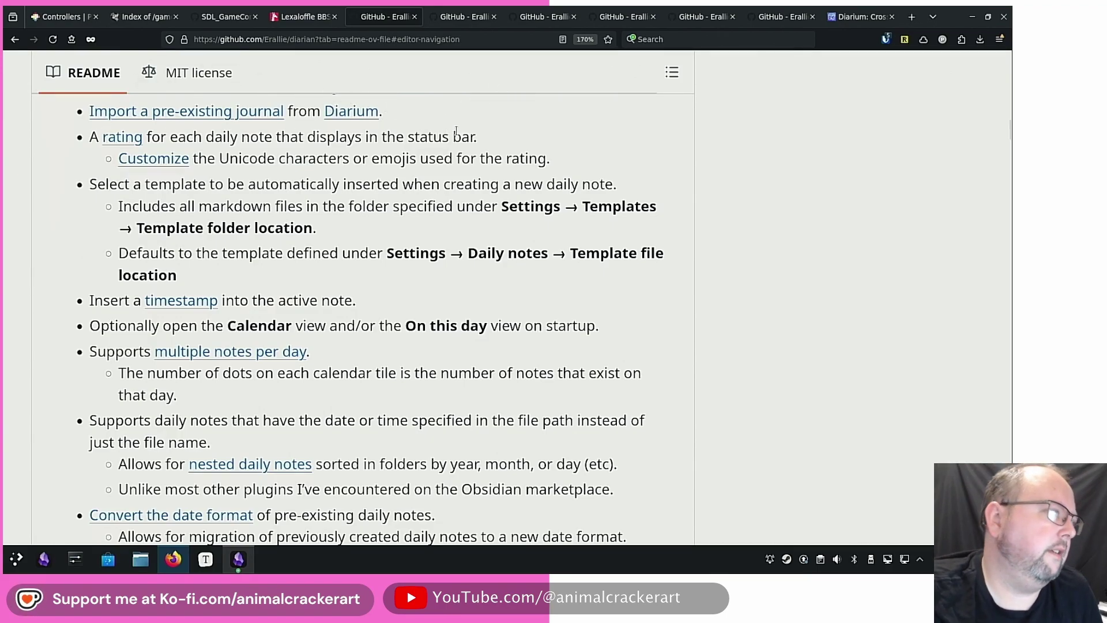
# Highlight the README line about daily note ratings, then scroll further down
pyautogui.moveTo(89, 136); pyautogui.dragTo(482, 127)
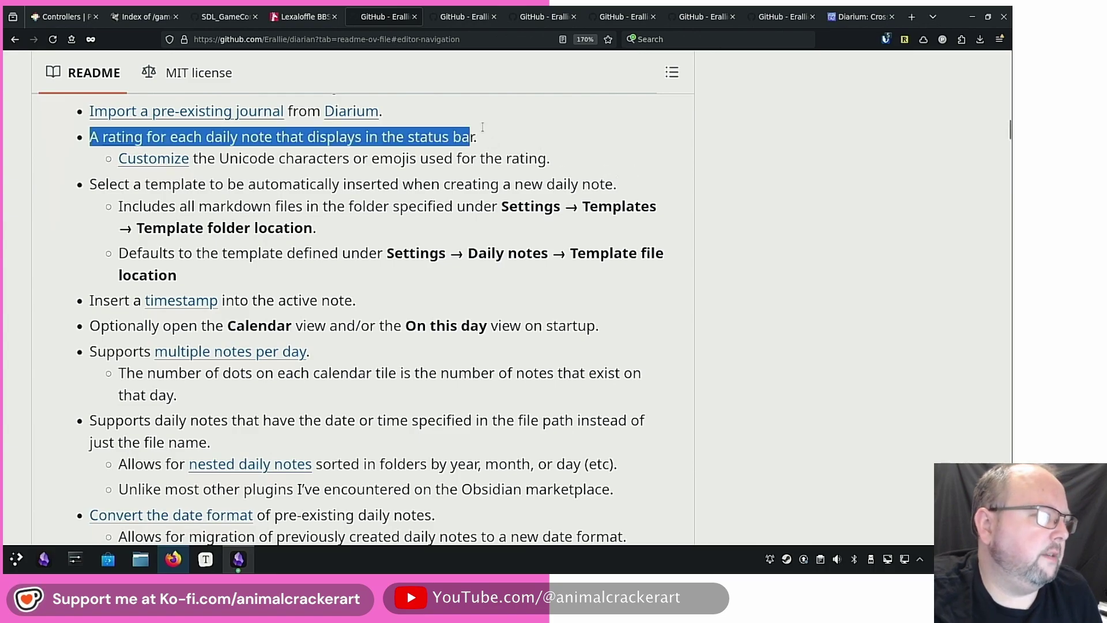
pyautogui.click(506, 142)
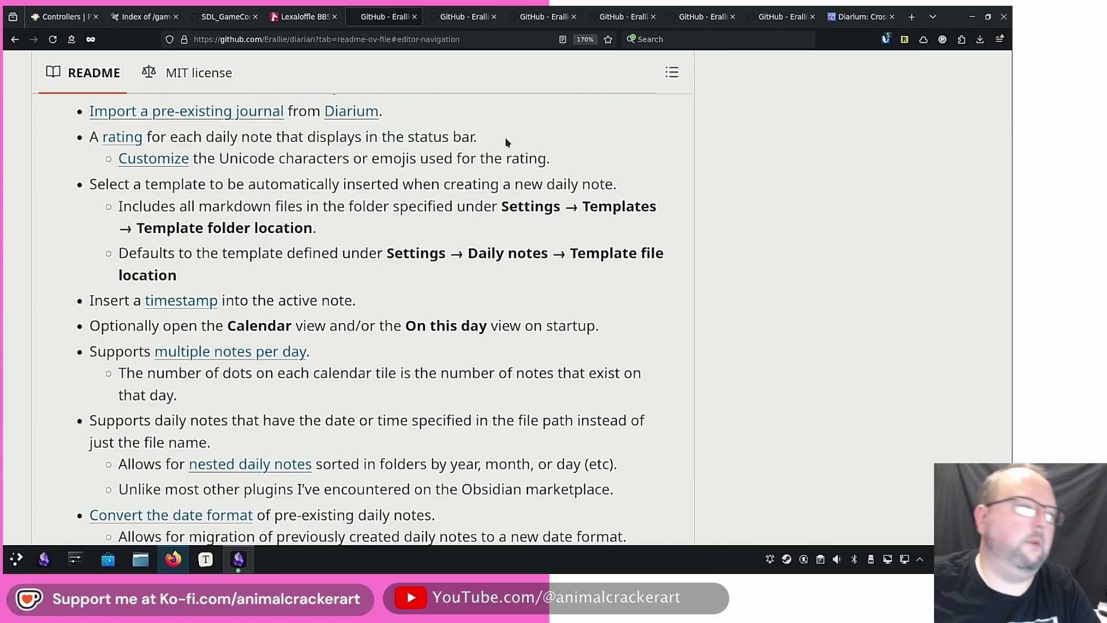
pyautogui.scroll(-3, 117, 191)
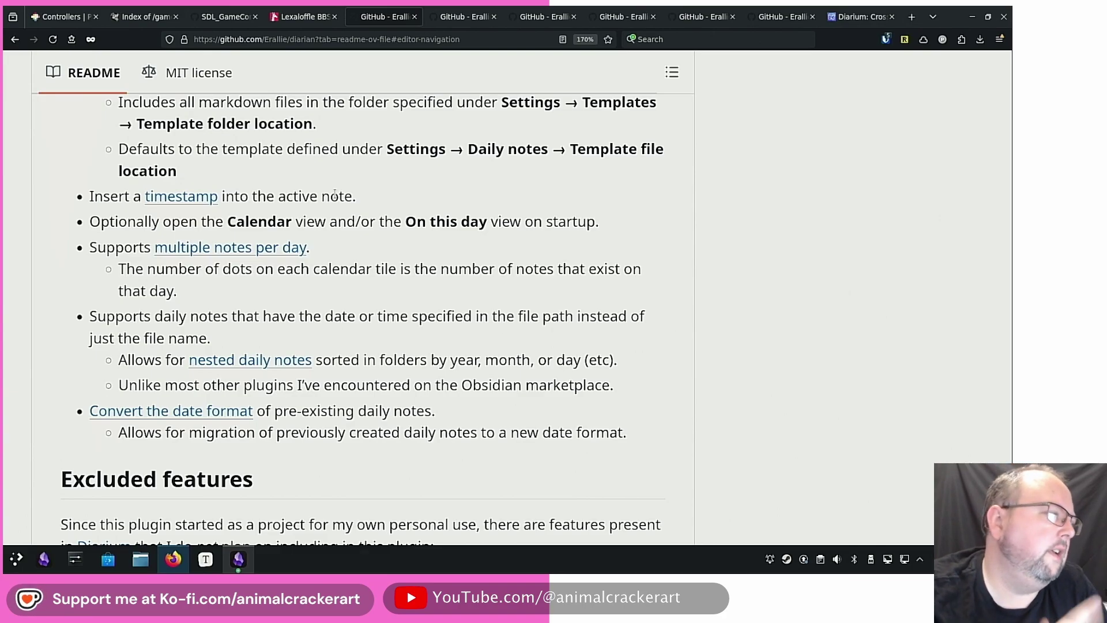
# Highlight the timestamp-insertion and multiple-notes feature lines in turn
pyautogui.moveTo(357, 199); pyautogui.dragTo(95, 196)
pyautogui.click(90, 201)
pyautogui.tripleClick(90, 199)
pyautogui.click(322, 197)
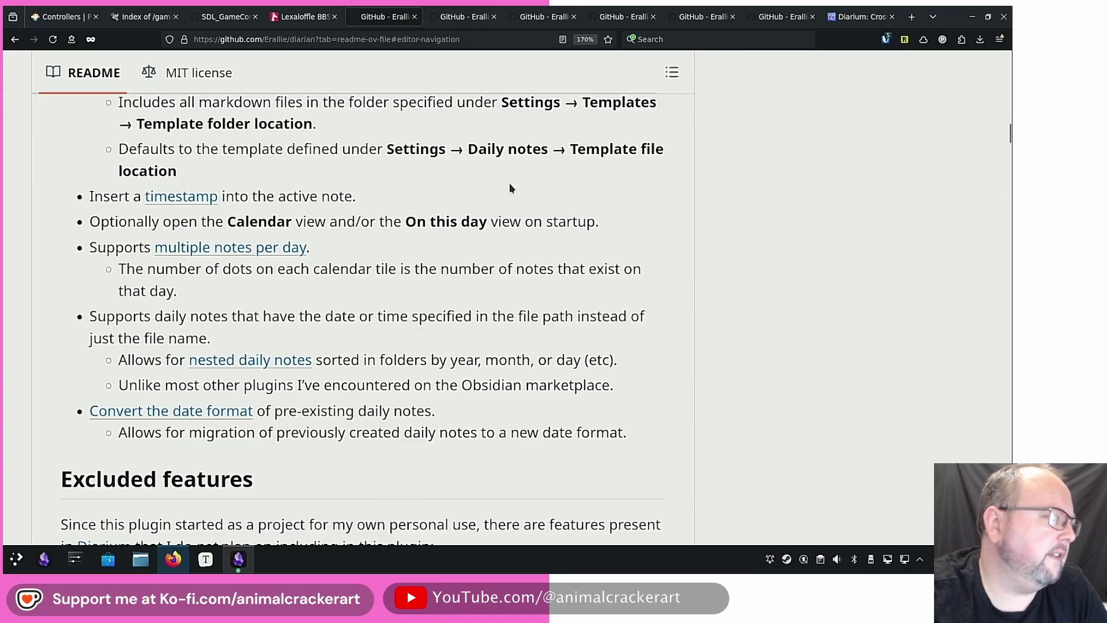
pyautogui.scroll(-3, 510, 188)
pyautogui.moveTo(90, 143); pyautogui.dragTo(347, 146)
pyautogui.click(347, 146)
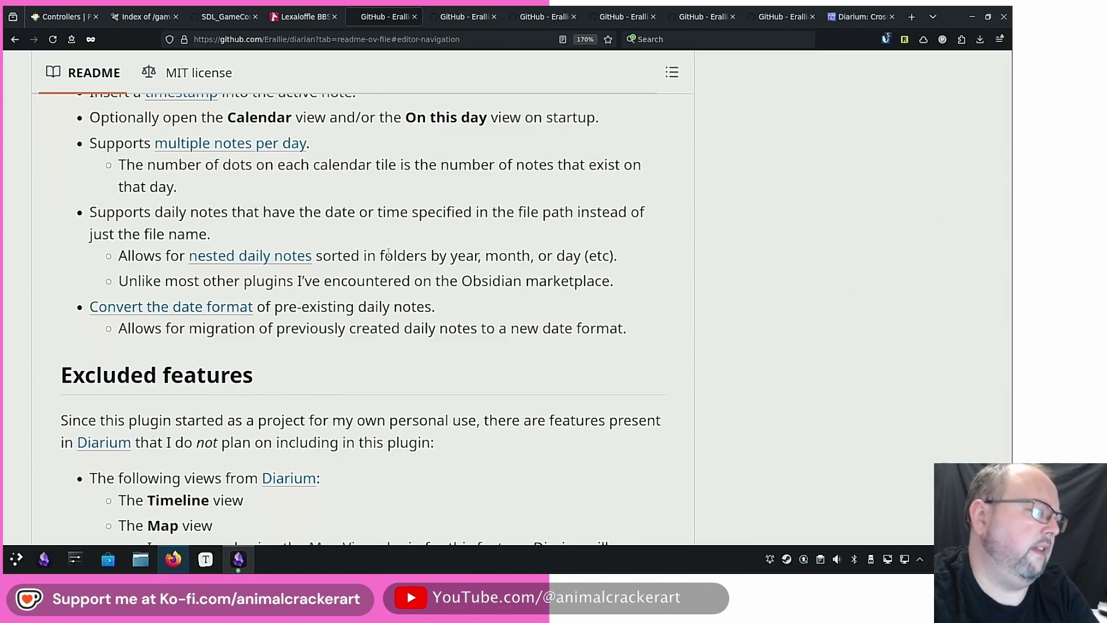
# Switch to Obsidian and open the Diarian plugin page under Community plugins settings
pyautogui.hotkey('alt', 'Tab')
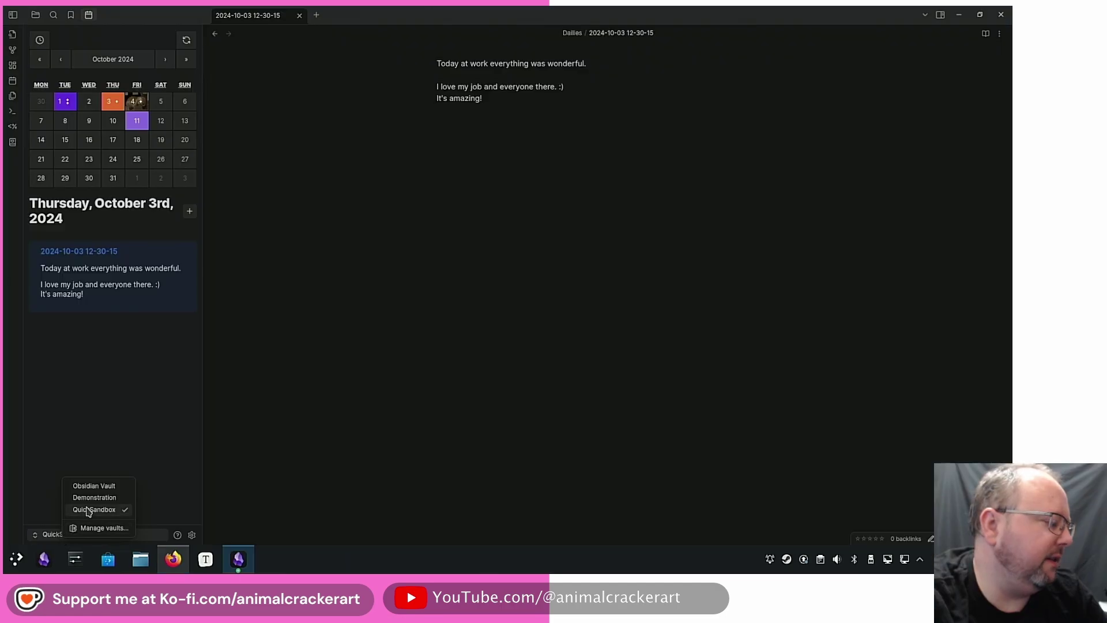
pyautogui.click(44, 421)
pyautogui.click(192, 534)
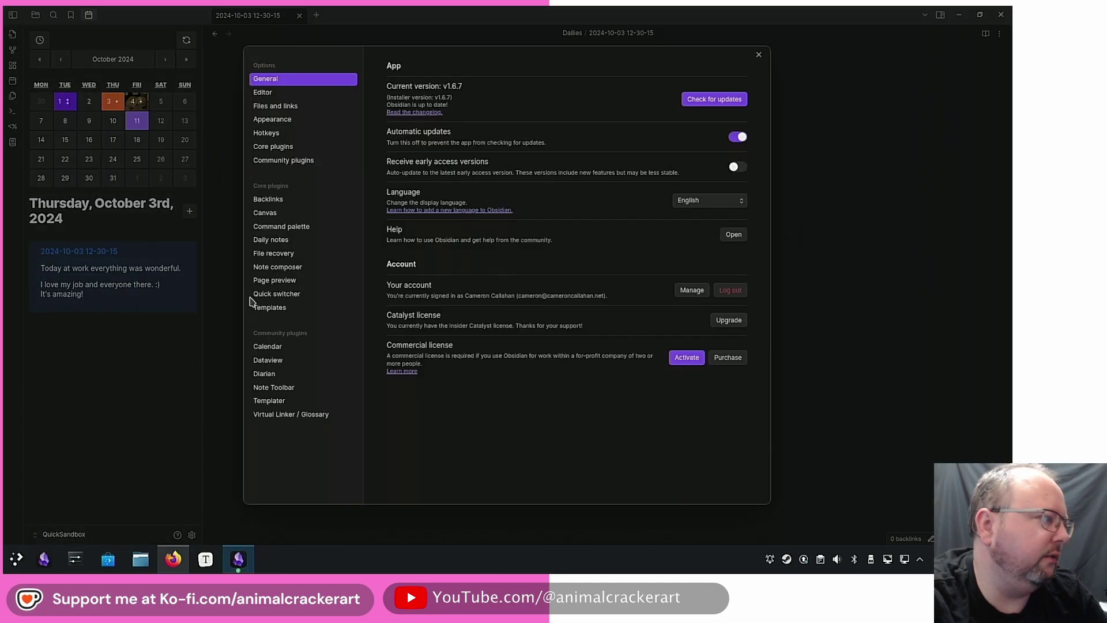
pyautogui.click(289, 374)
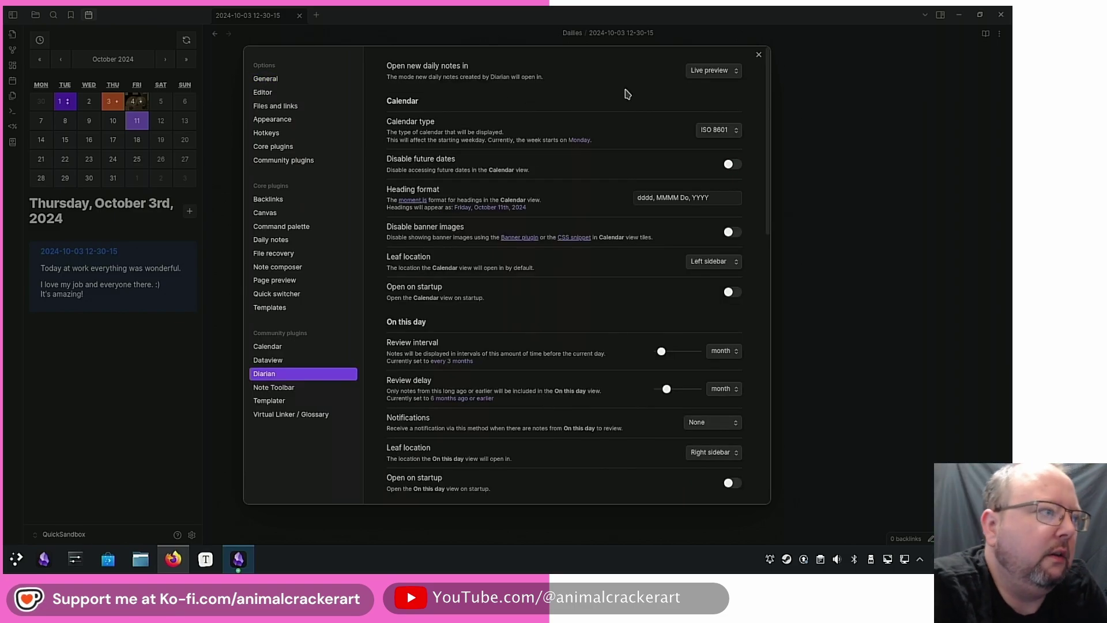
# Keep new daily notes opening in Live preview and the calendar type as ISO 8601
pyautogui.click(734, 72)
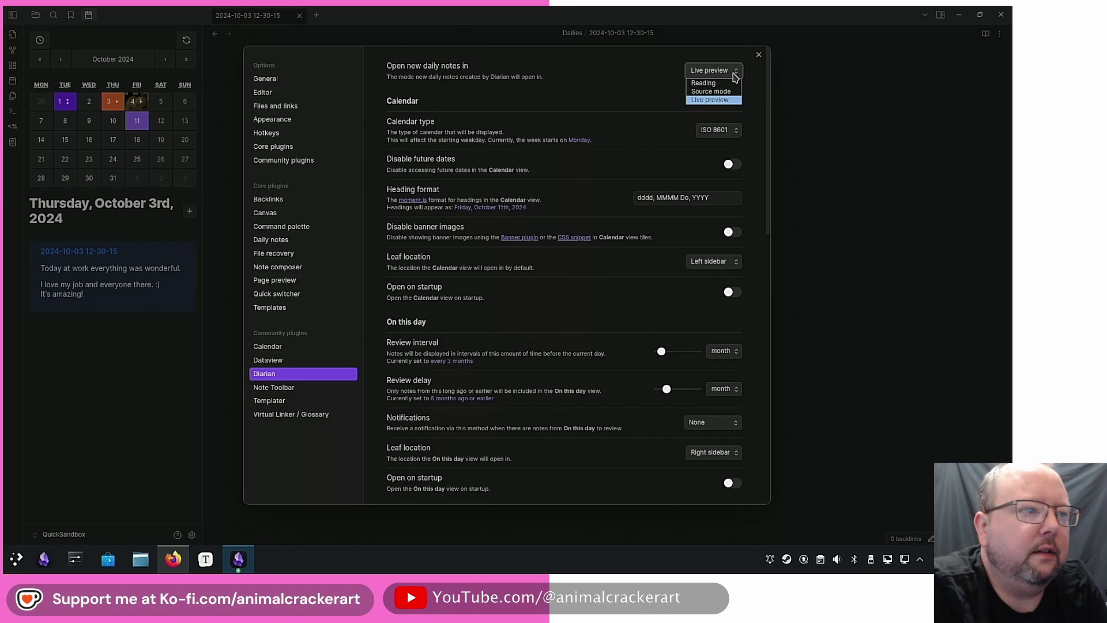
pyautogui.click(648, 88)
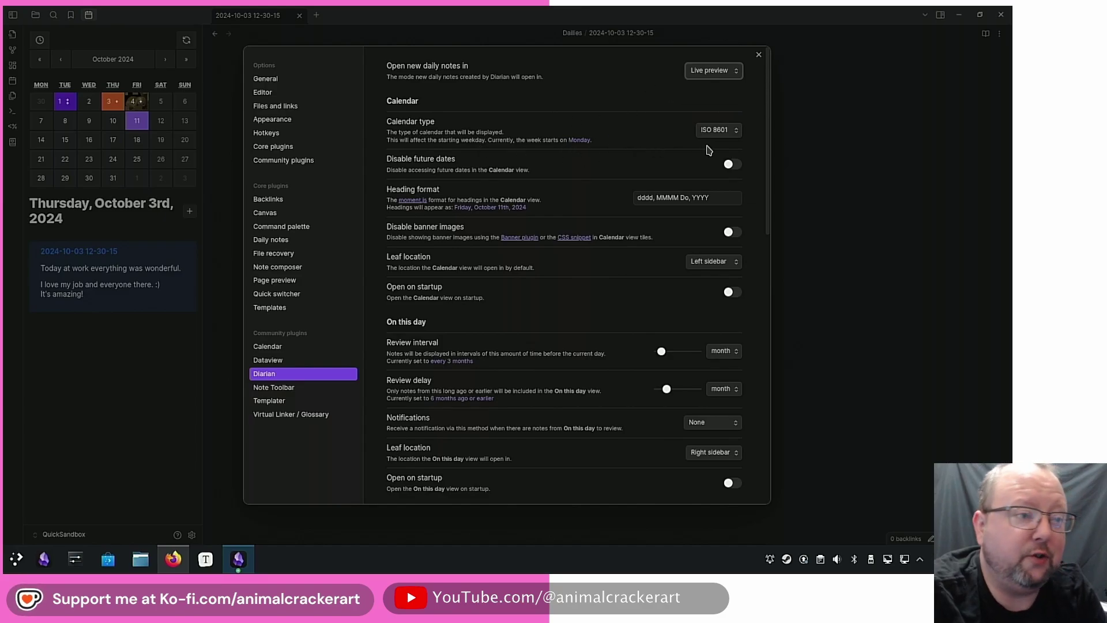
pyautogui.click(742, 132)
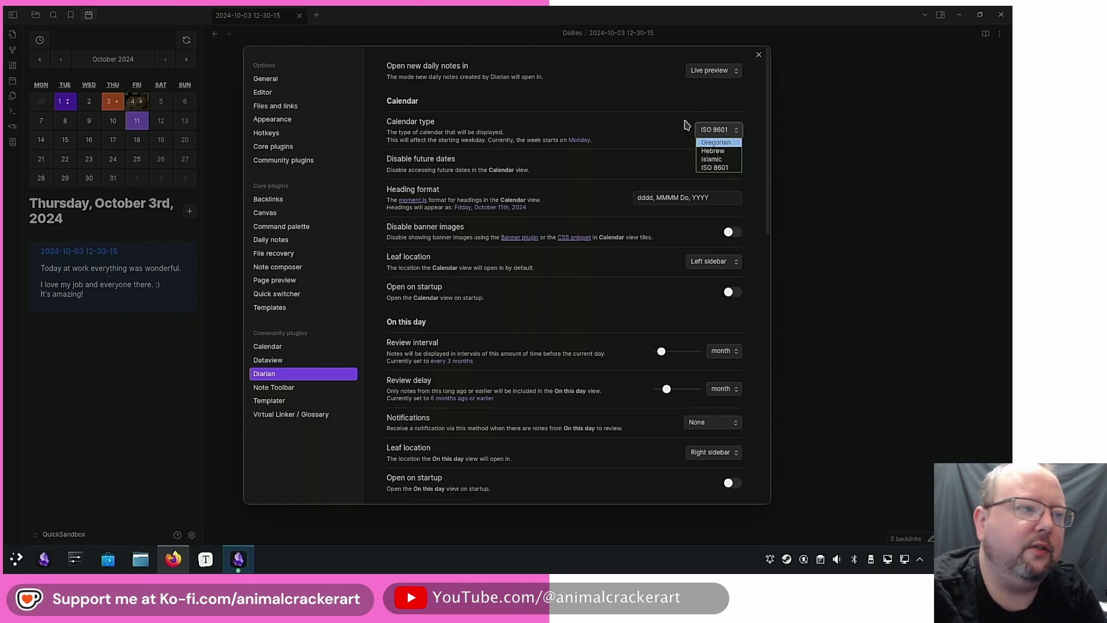
pyautogui.click(644, 125)
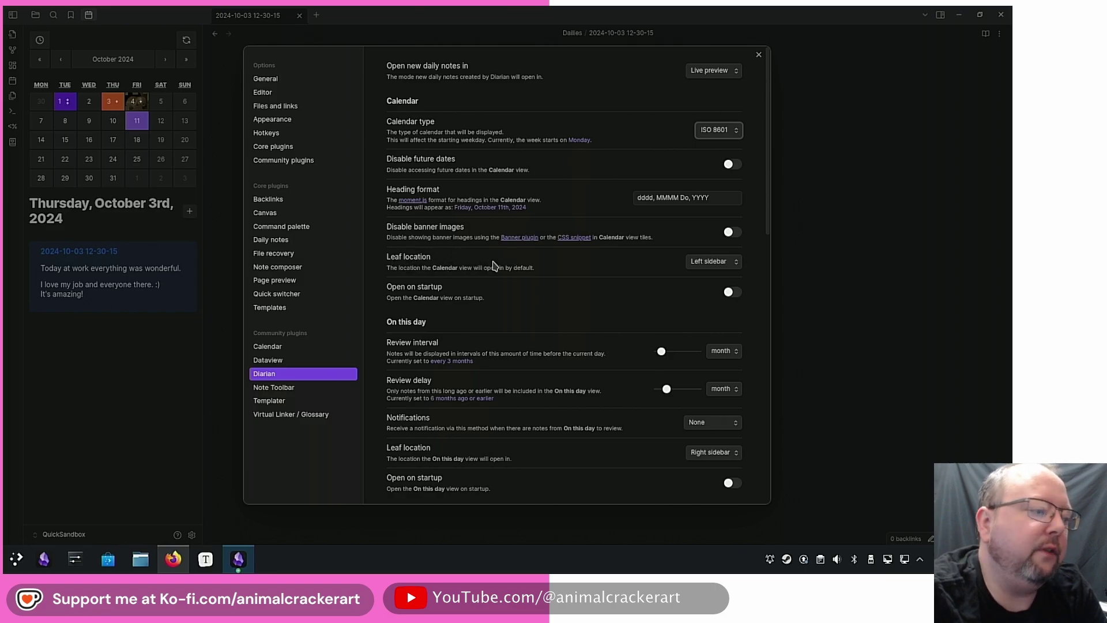
pyautogui.click(710, 264)
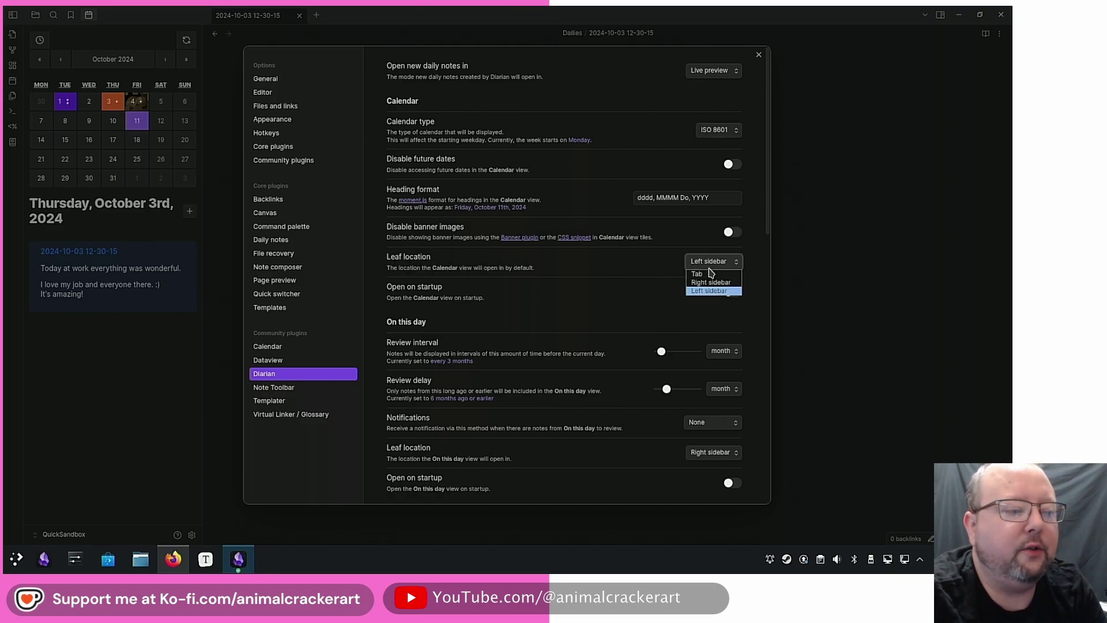
pyautogui.click(698, 273)
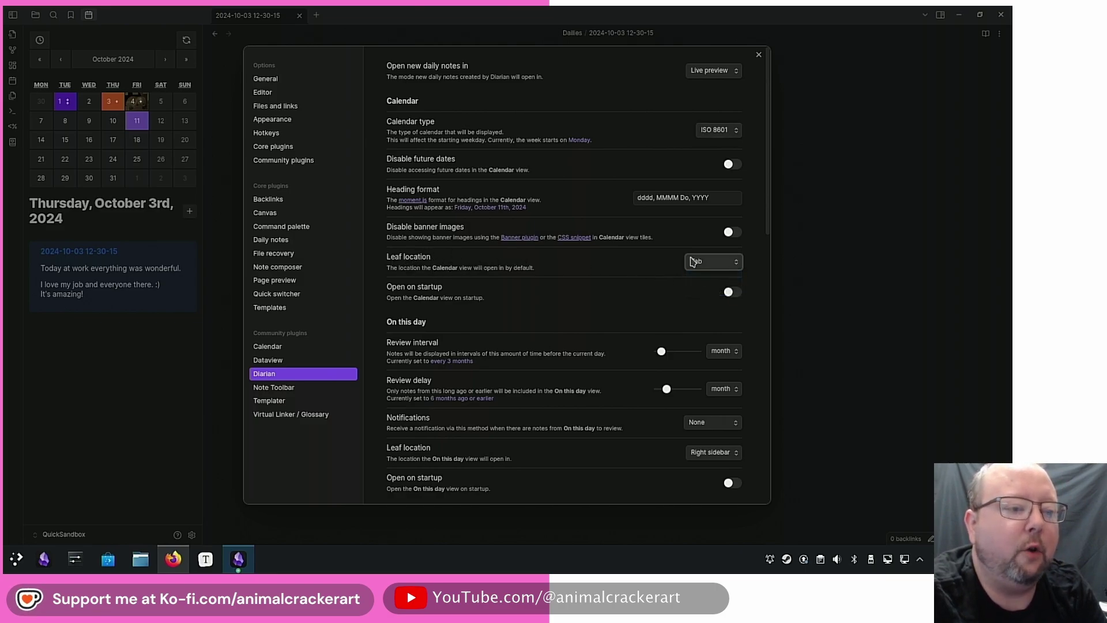
pyautogui.click(721, 264)
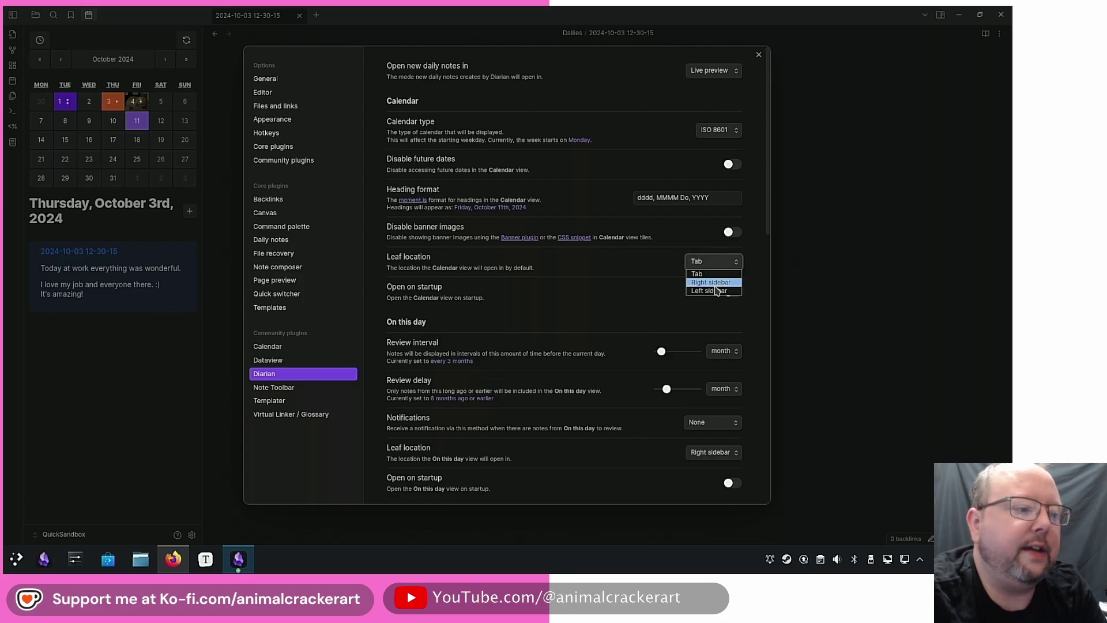
pyautogui.click(715, 291)
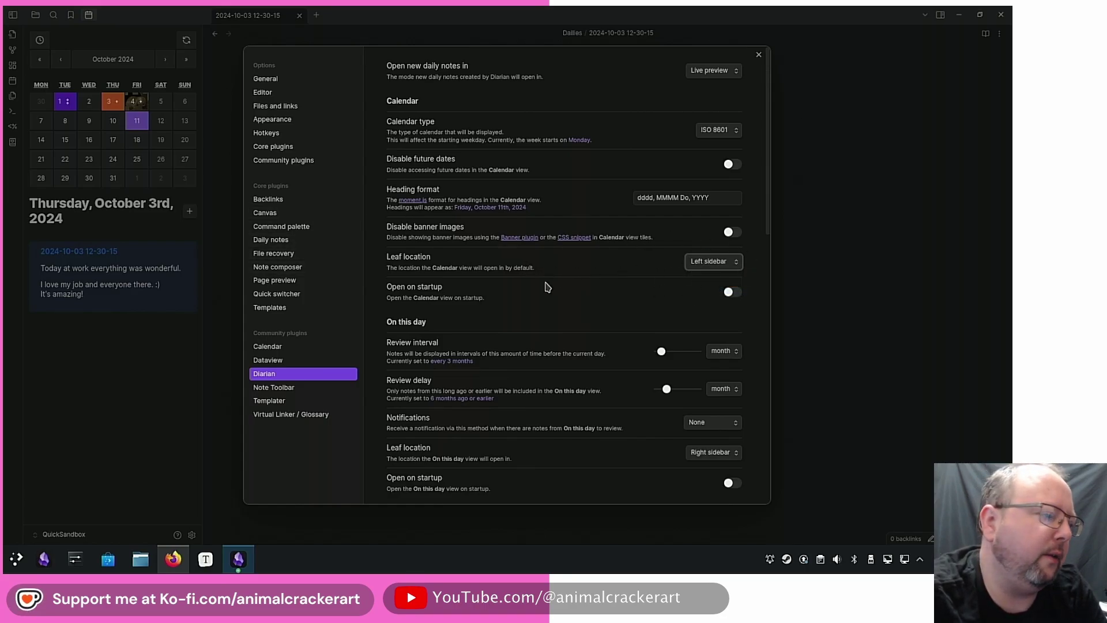
pyautogui.scroll(-2, 543, 288)
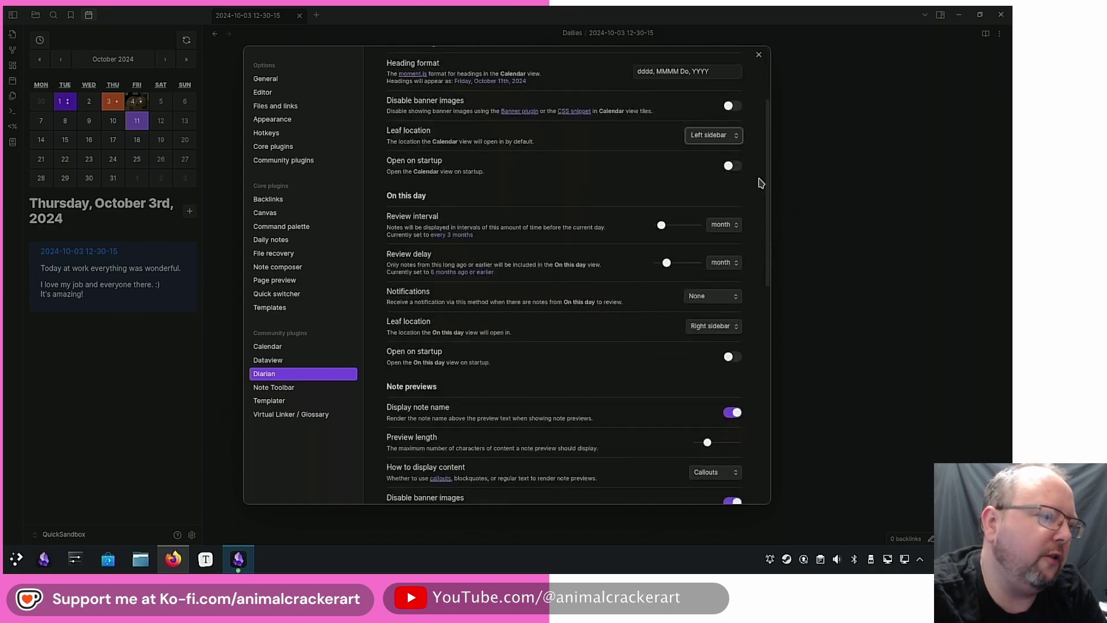
pyautogui.scroll(-2, 571, 187)
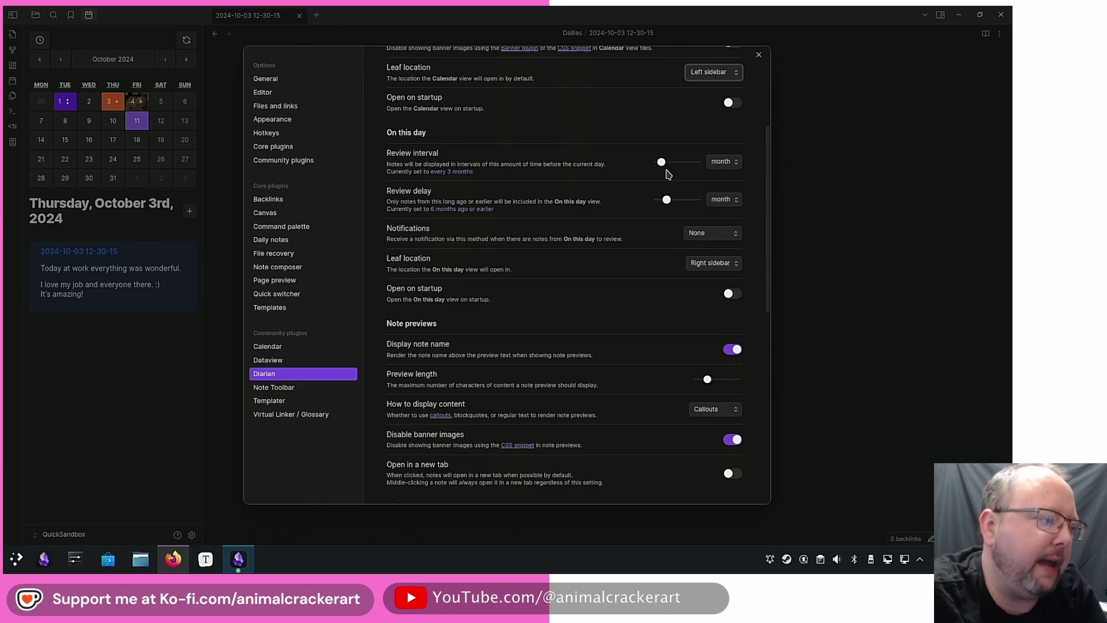
pyautogui.scroll(-4, 635, 173)
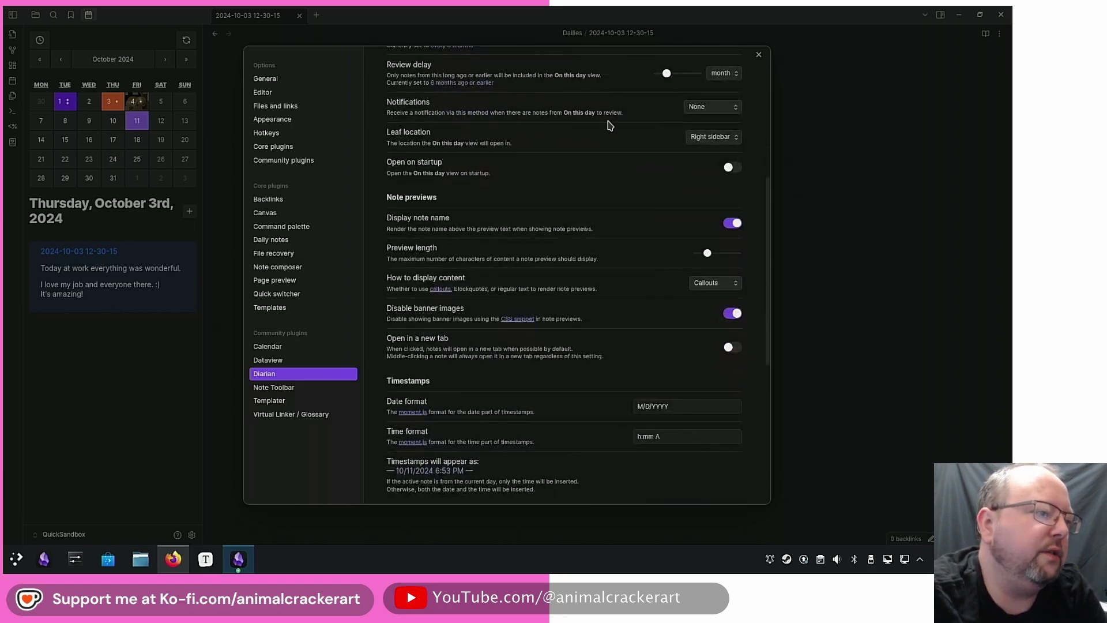
pyautogui.click(707, 108)
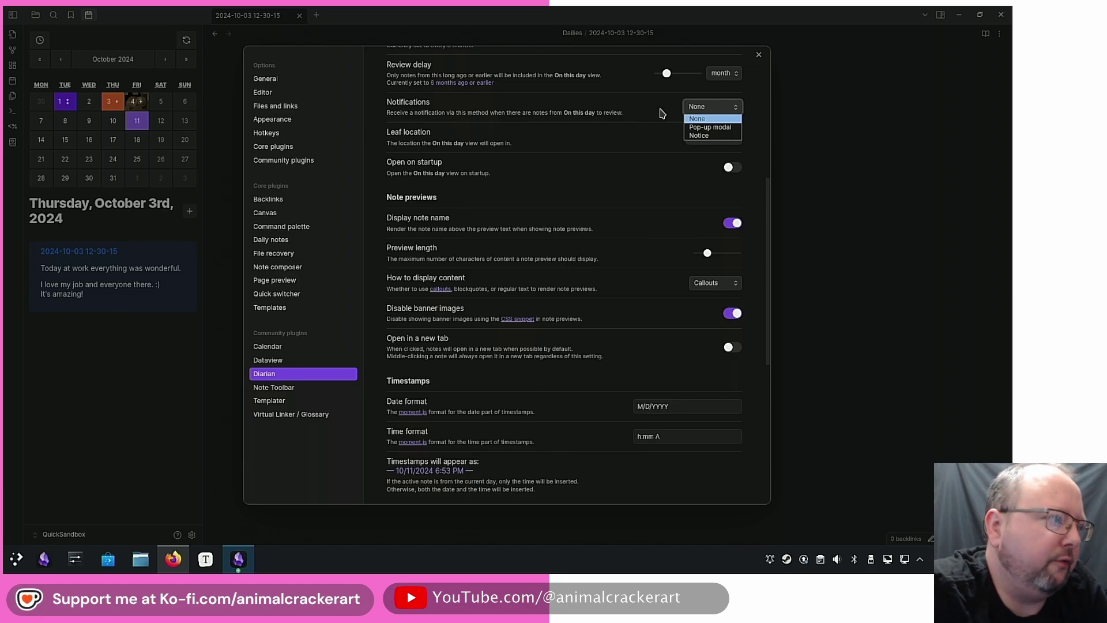
pyautogui.press('Escape')
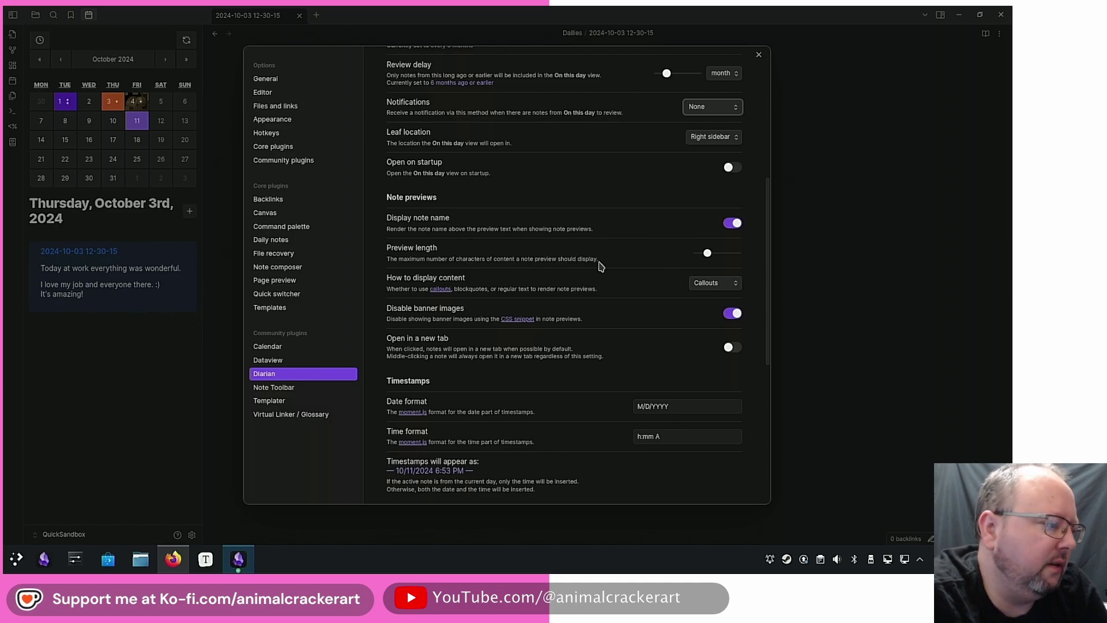
pyautogui.scroll(-4, 604, 267)
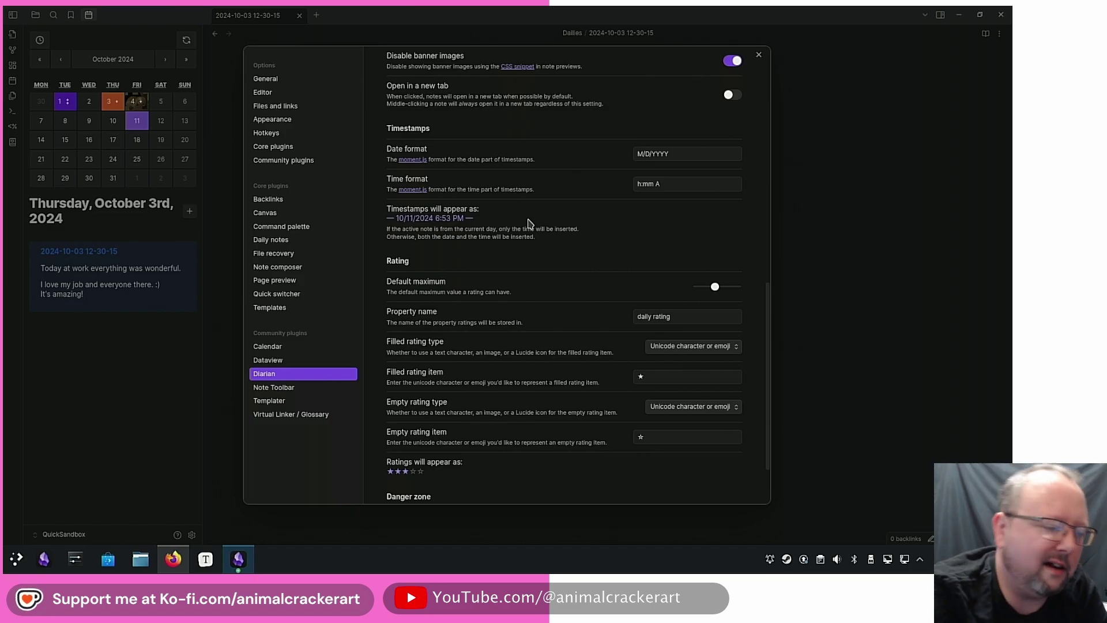
# Raise Diarian's default maximum rating to 10 and select the rating property name field
pyautogui.scroll(-3, 528, 223)
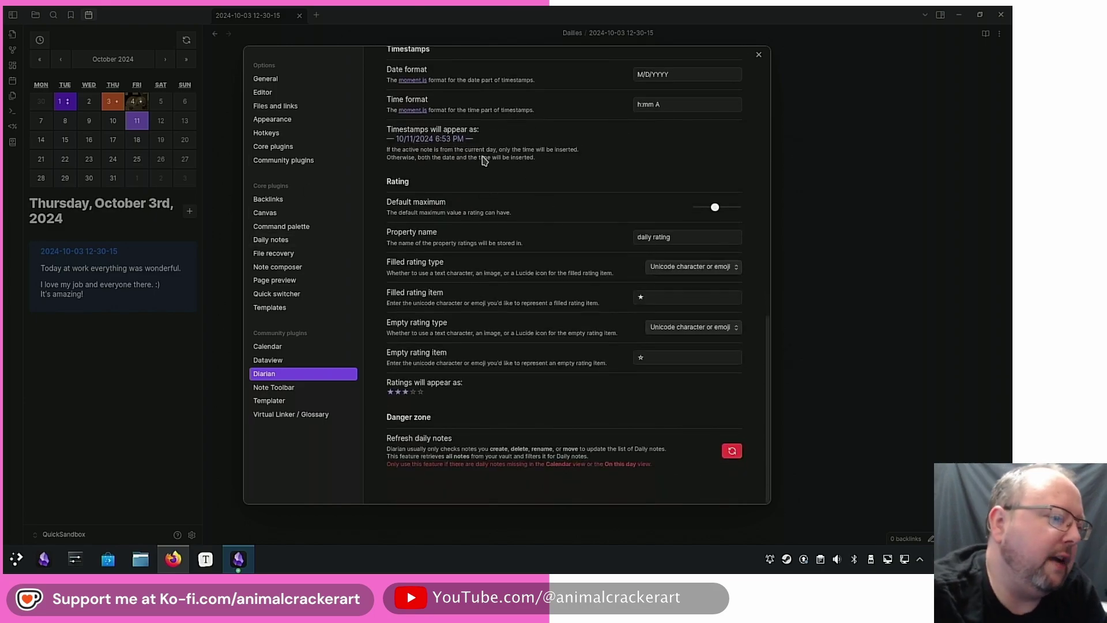
pyautogui.moveTo(715, 210)
pyautogui.moveTo(715, 209)
pyautogui.mouseDown()
pyautogui.moveTo(748, 207)
pyautogui.moveTo(716, 211)
pyautogui.mouseUp()
pyautogui.click(690, 240)
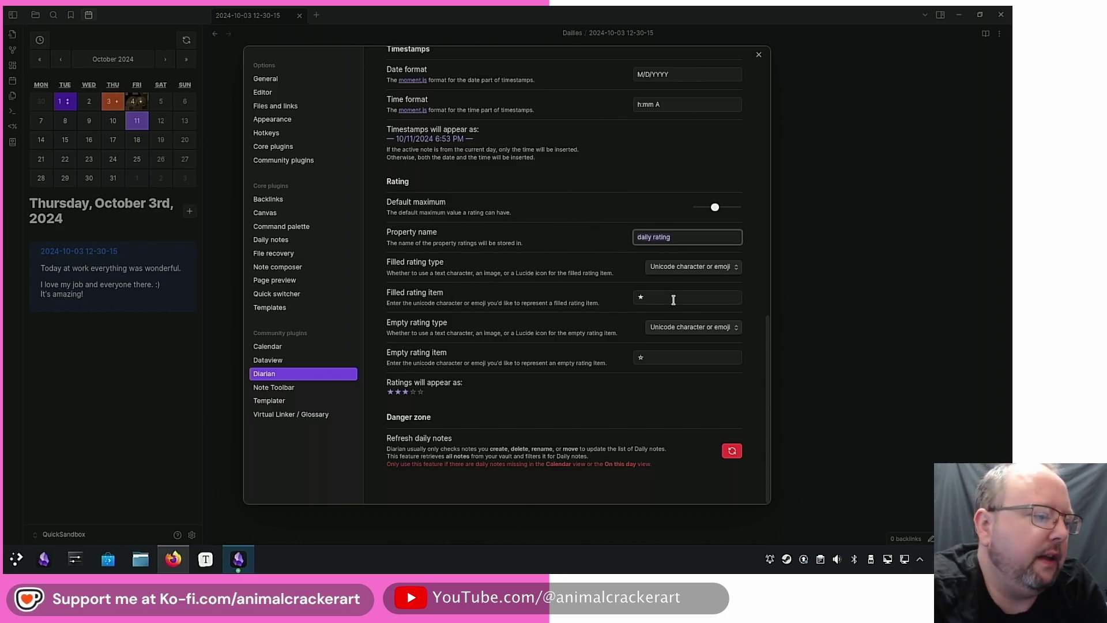
# Review the filled and empty rating star symbols, then close Settings
pyautogui.click(648, 297)
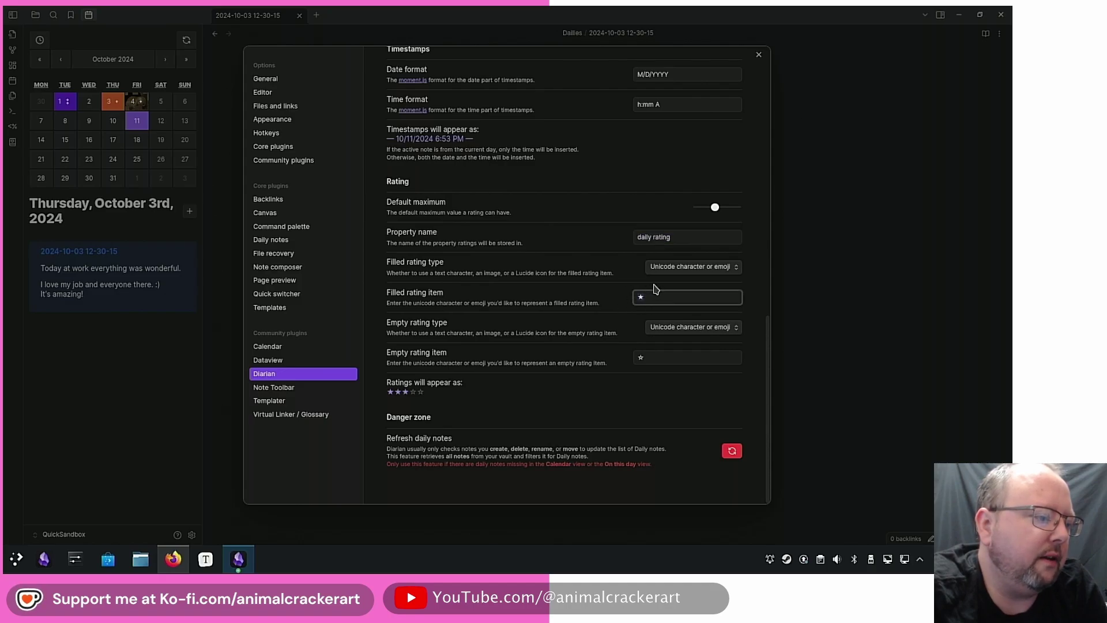
pyautogui.click(656, 357)
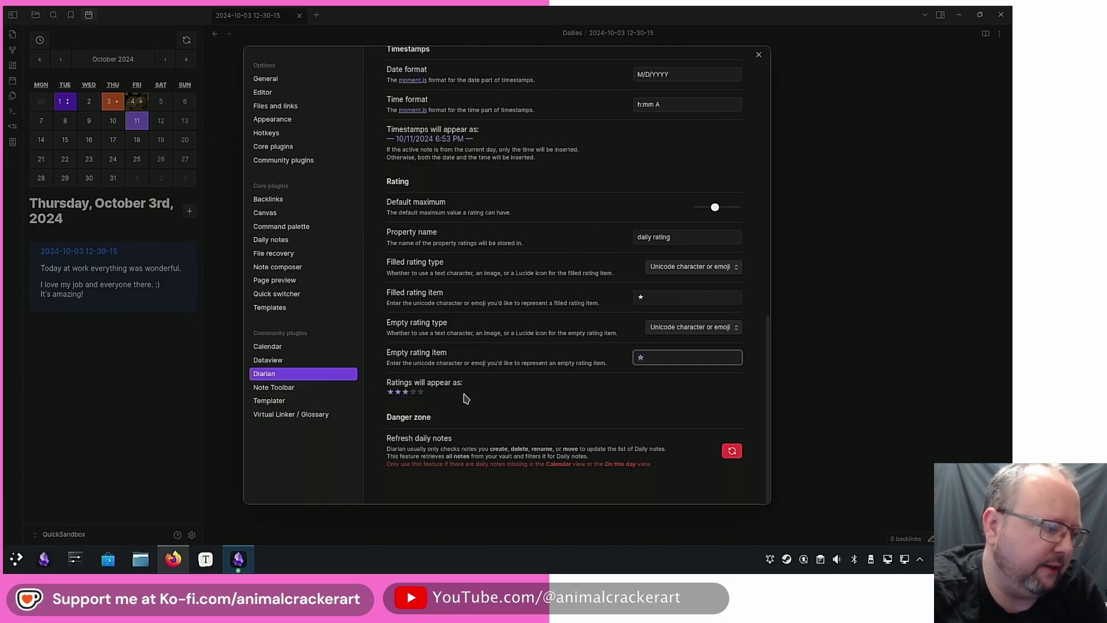
pyautogui.click(650, 297)
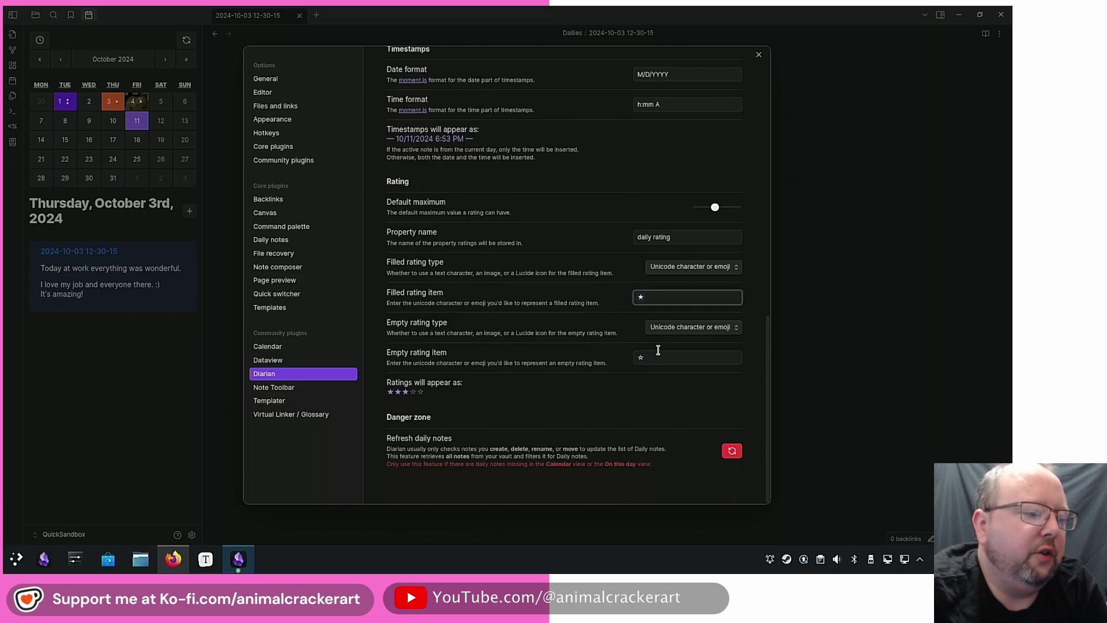
pyautogui.press('Escape')
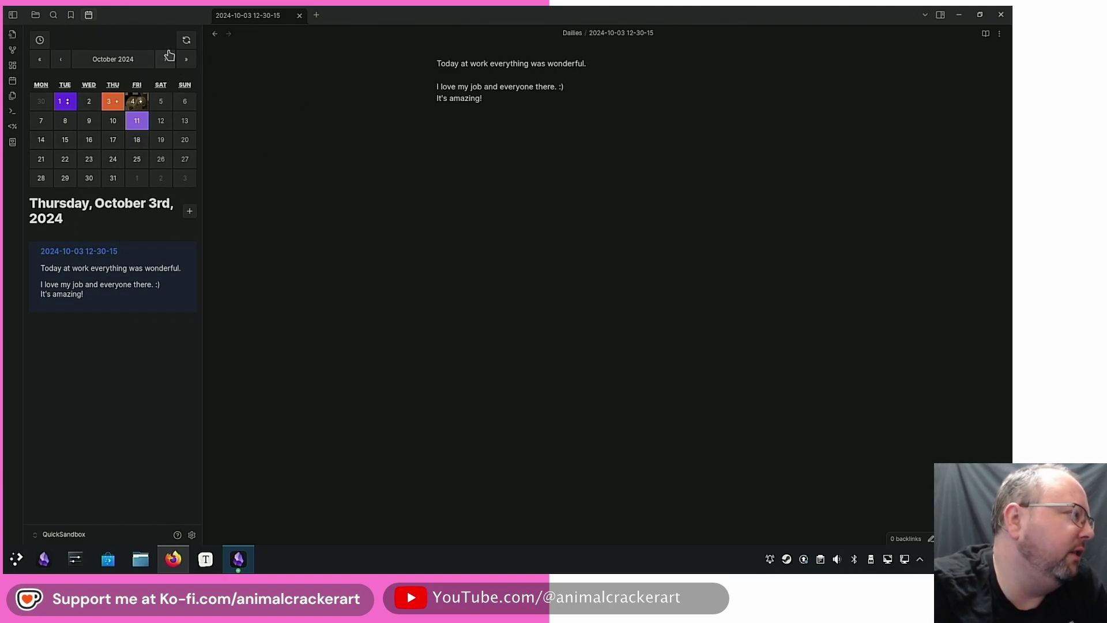
# Open the September 10th daily note from the calendar and reveal the bunny image's embed source
pyautogui.click(62, 60)
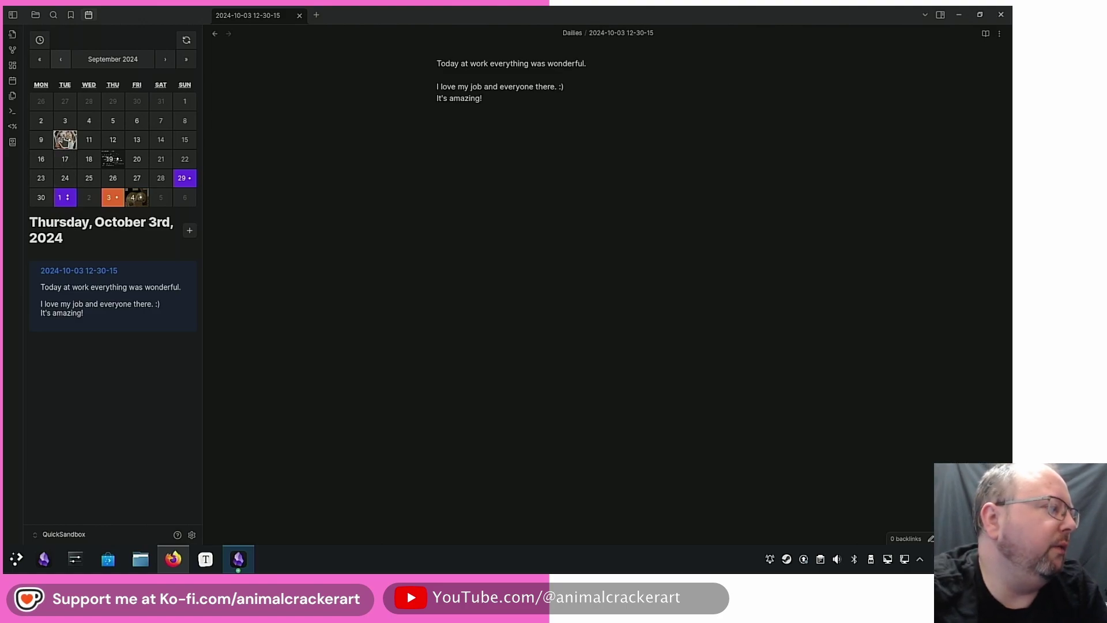
pyautogui.click(64, 141)
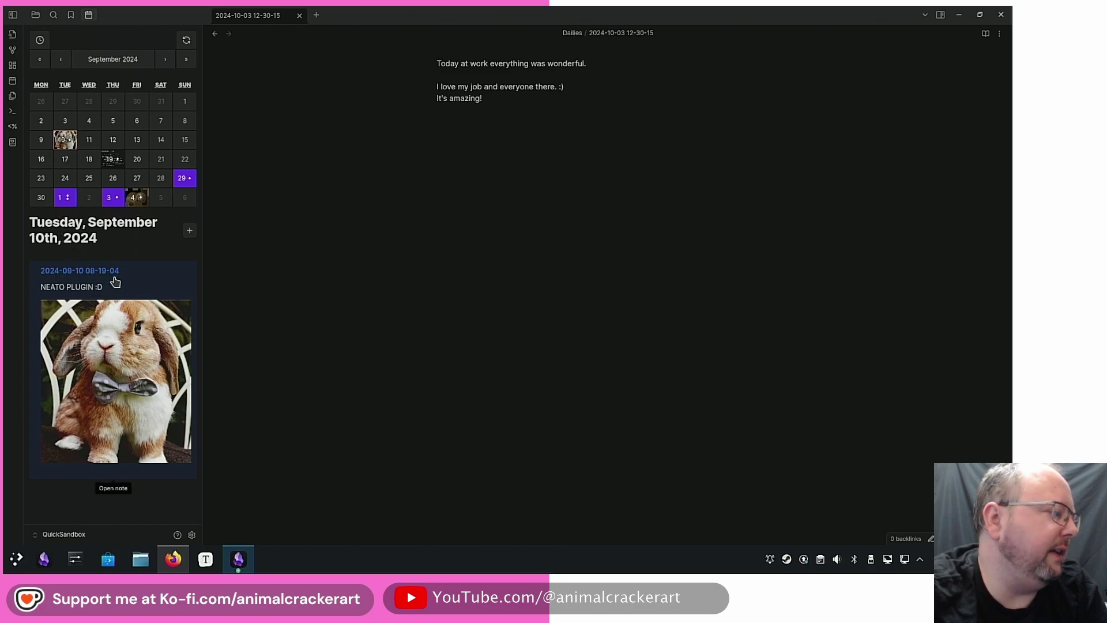
pyautogui.click(146, 275)
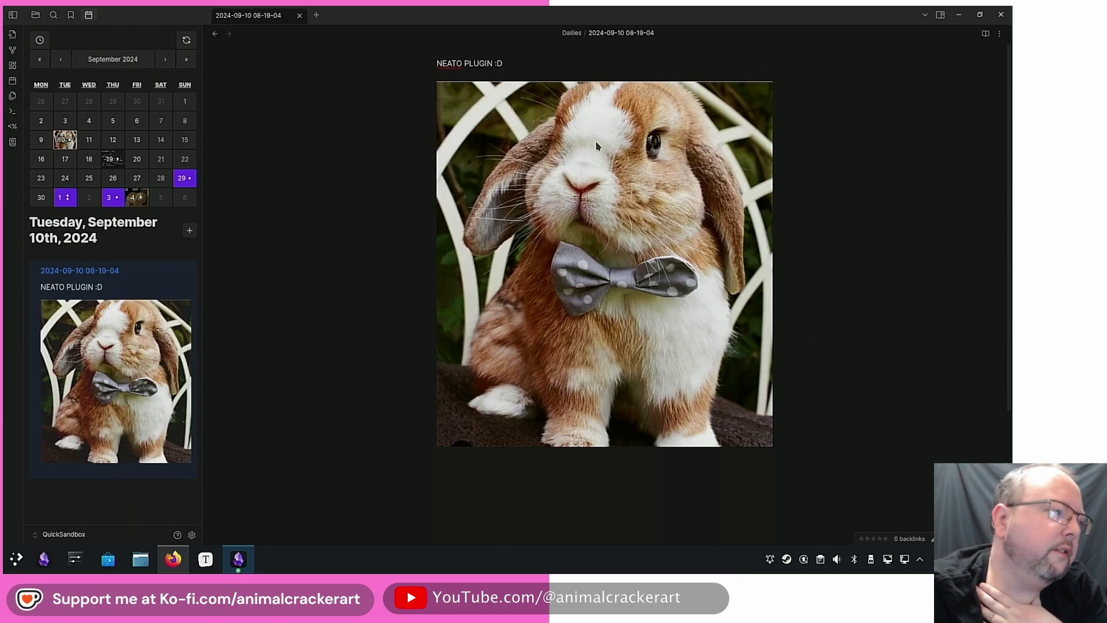
pyautogui.click(589, 187)
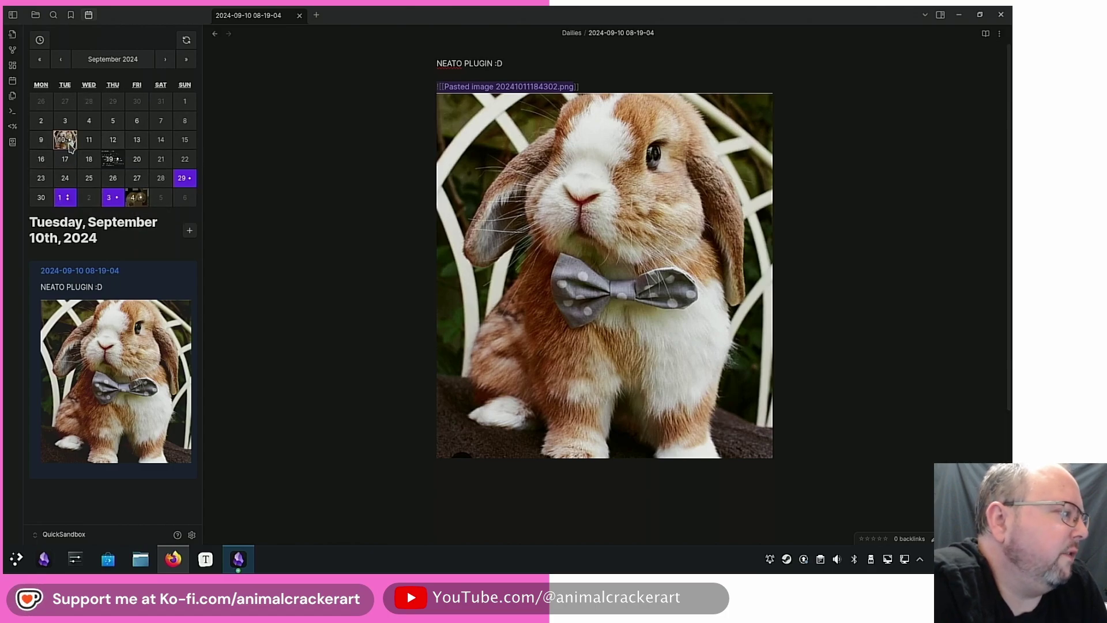
# Open the September 19th note and both October 1st notes, then reopen the Diarian settings
pyautogui.click(112, 158)
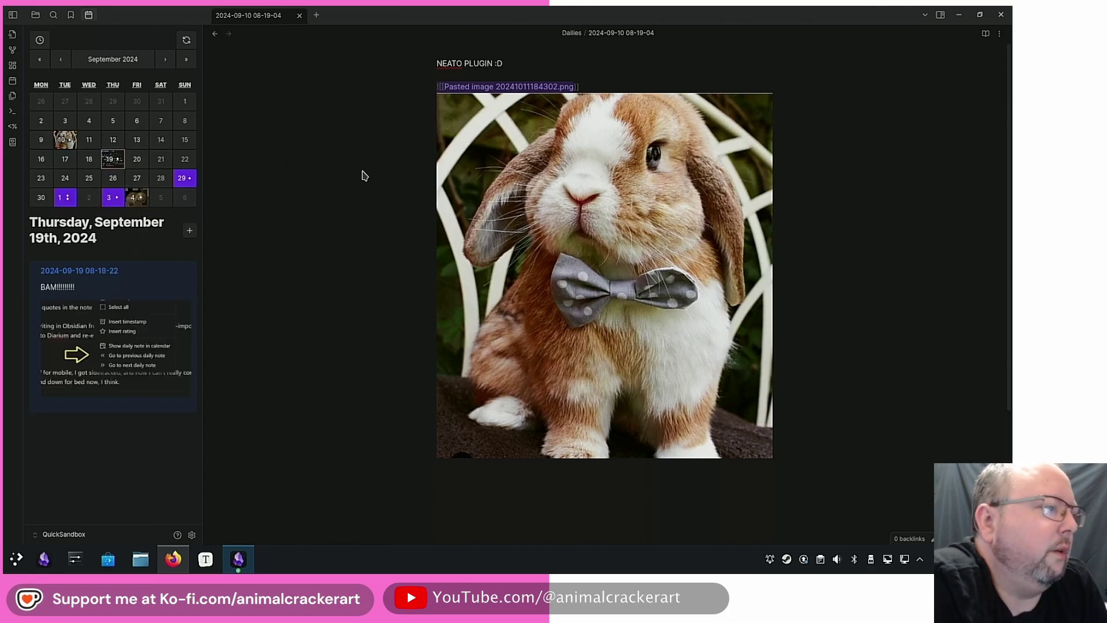
pyautogui.click(153, 279)
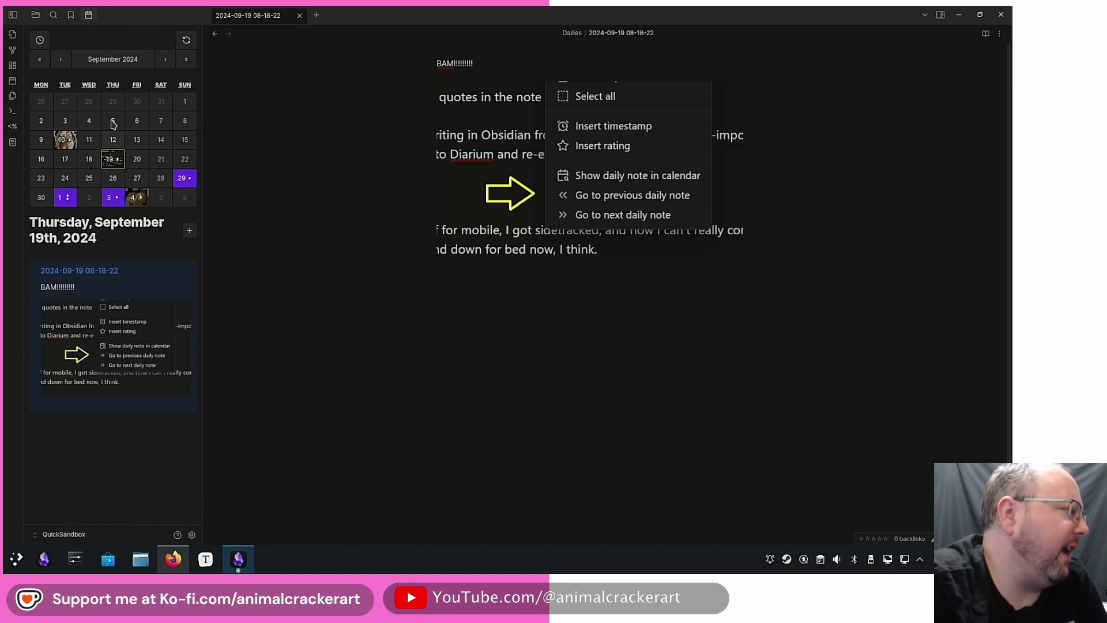
pyautogui.click(65, 199)
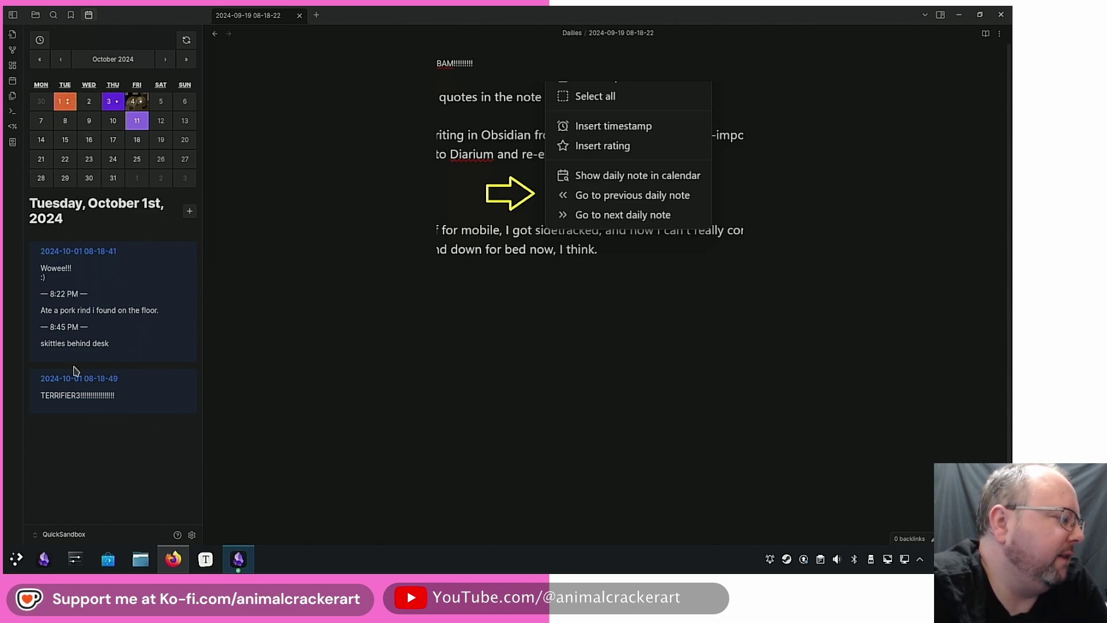
pyautogui.click(151, 266)
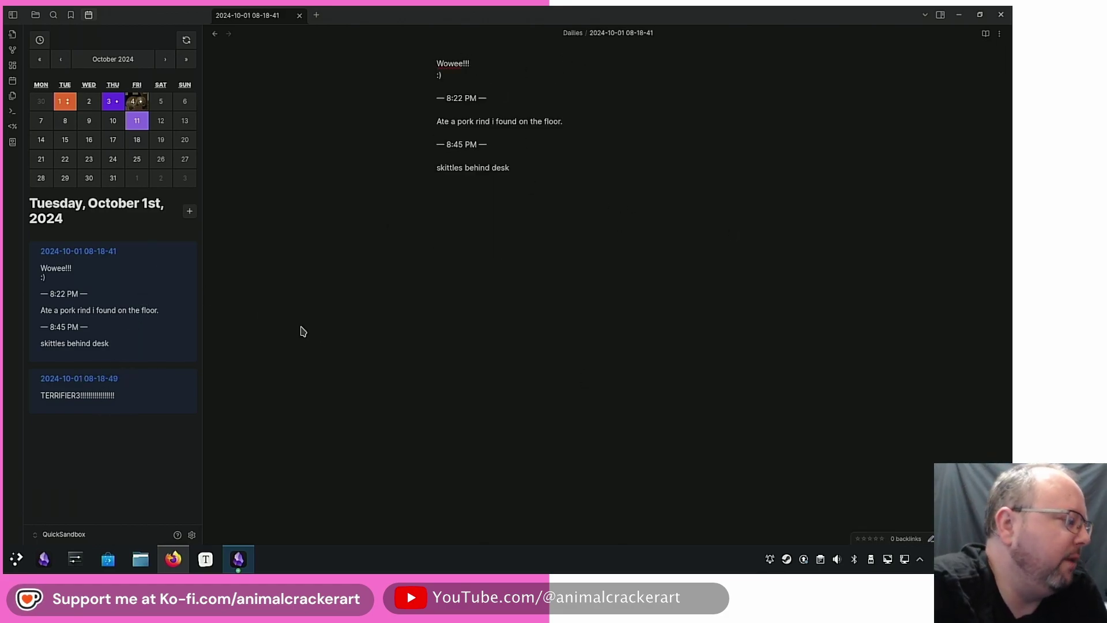
pyautogui.click(124, 392)
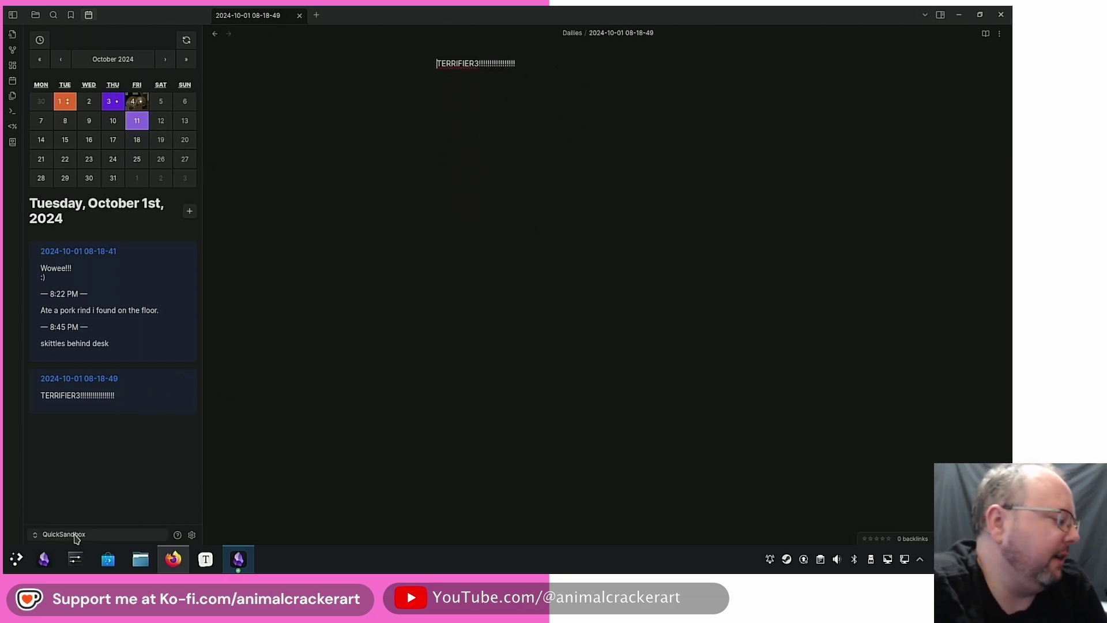
pyautogui.click(192, 534)
pyautogui.scroll(-15, 465, 284)
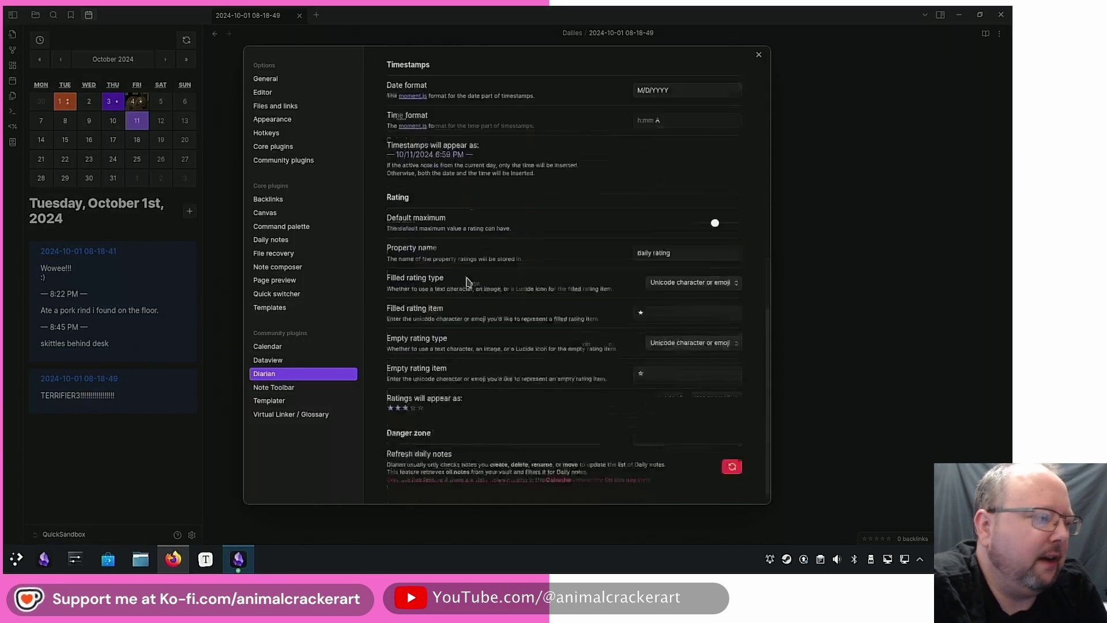
# Open the core Daily notes settings and inspect the date format and new-file folder
pyautogui.scroll(15, 572, 203)
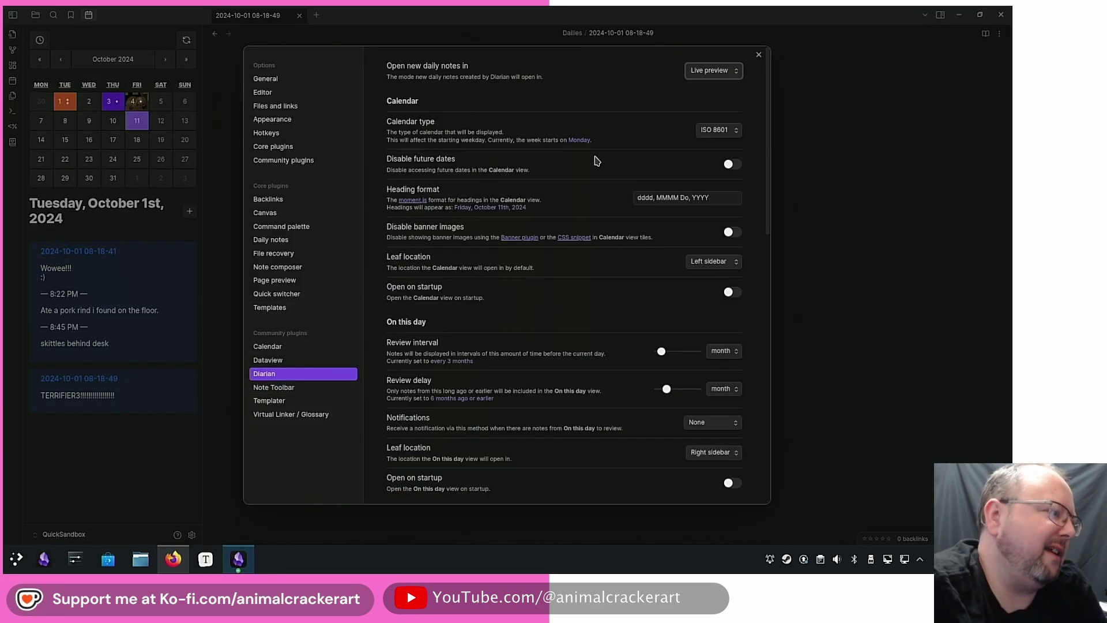
pyautogui.click(295, 242)
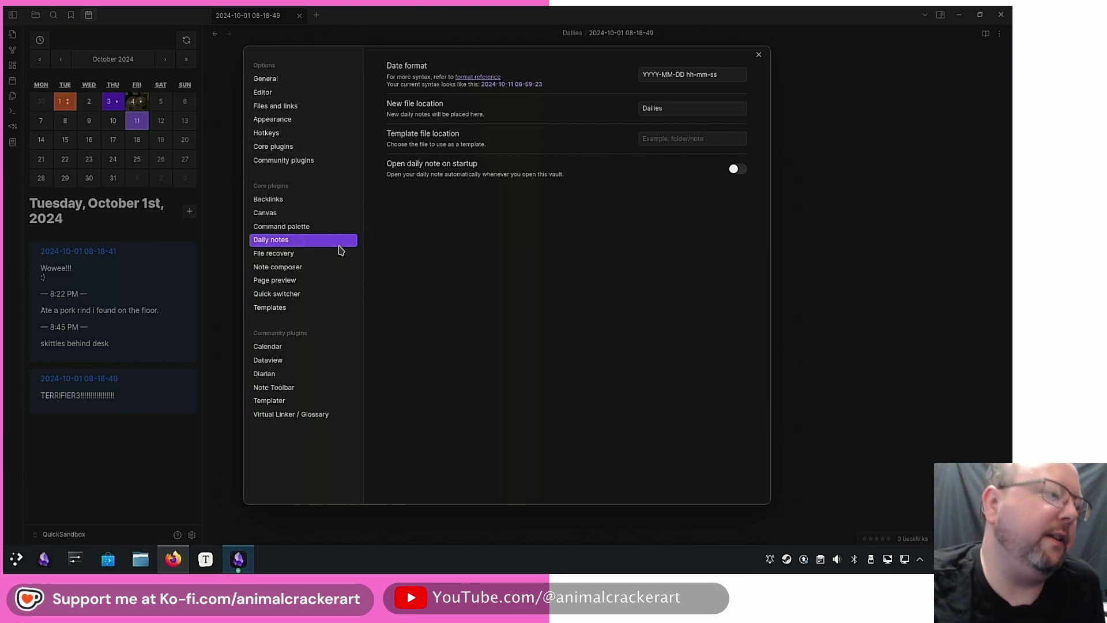
pyautogui.click(734, 75)
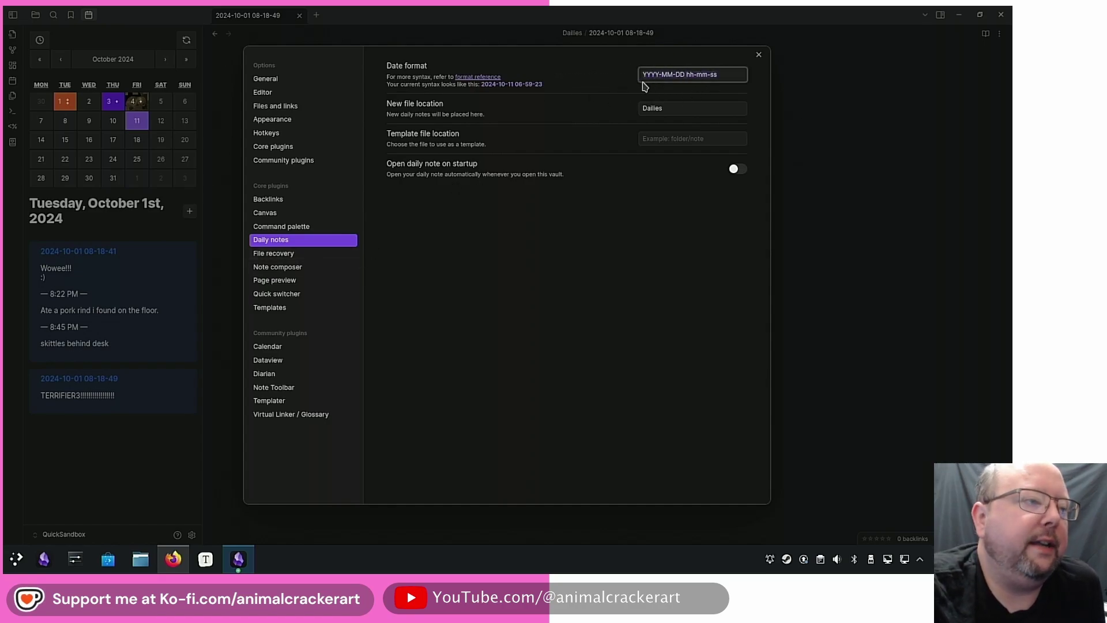
pyautogui.click(696, 110)
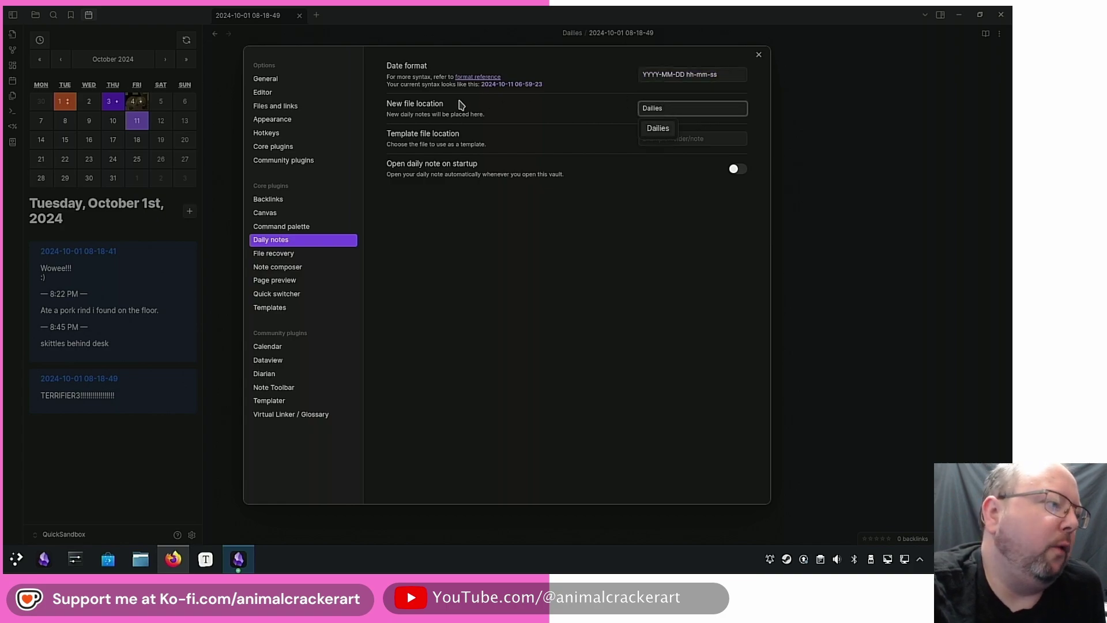
pyautogui.click(598, 114)
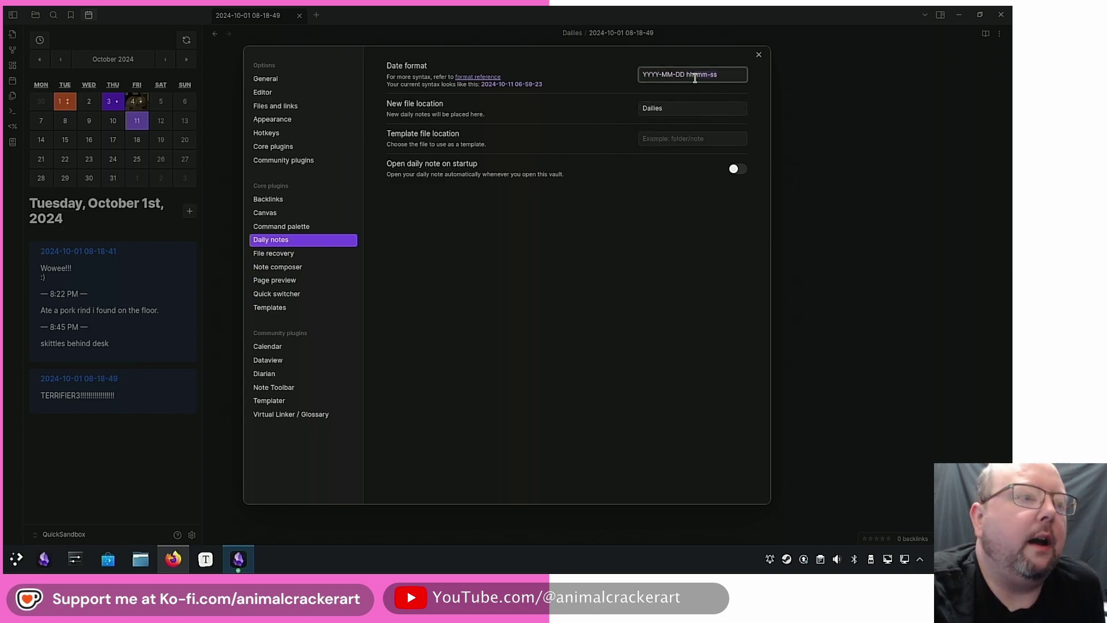
# Point out the date format's hour part, close Settings, and preview October 3rd's notes
pyautogui.click(606, 95)
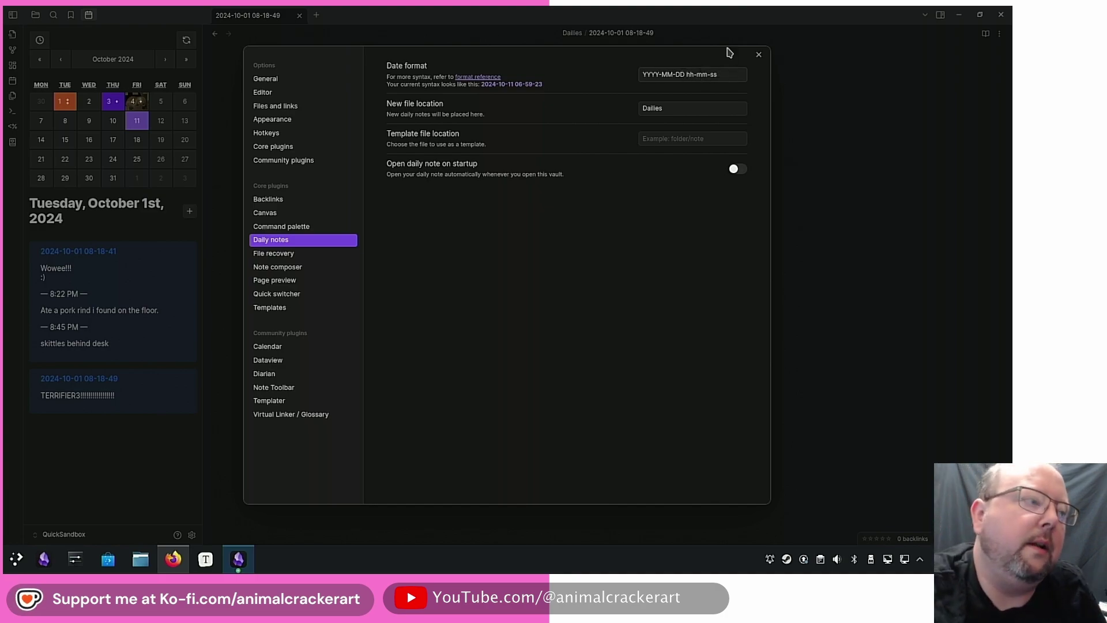
pyautogui.click(689, 74)
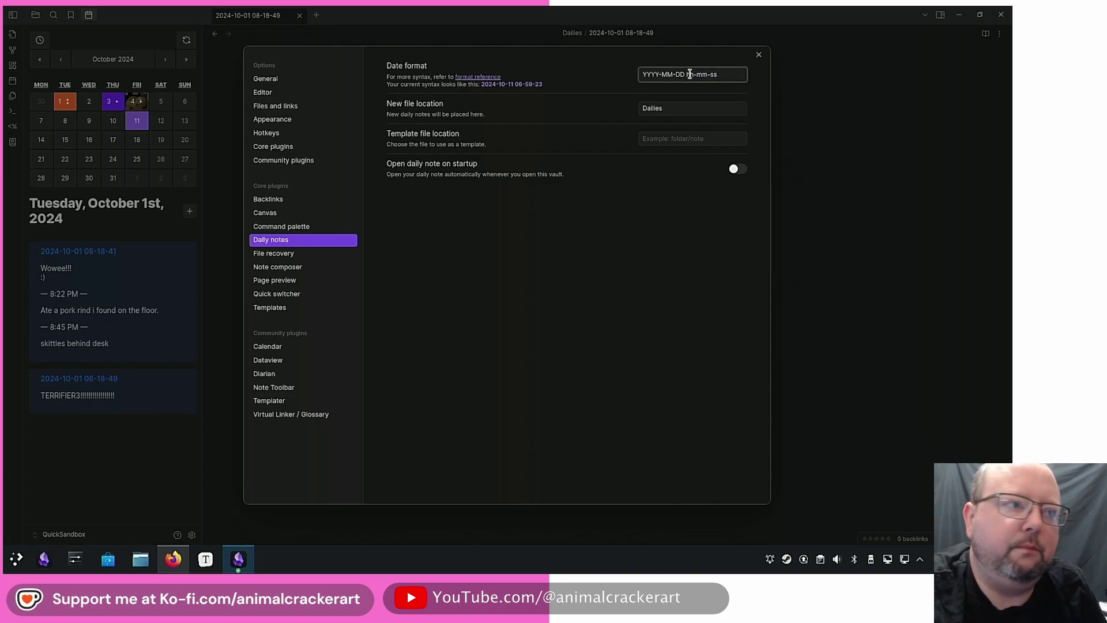
pyautogui.click(758, 54)
pyautogui.click(113, 107)
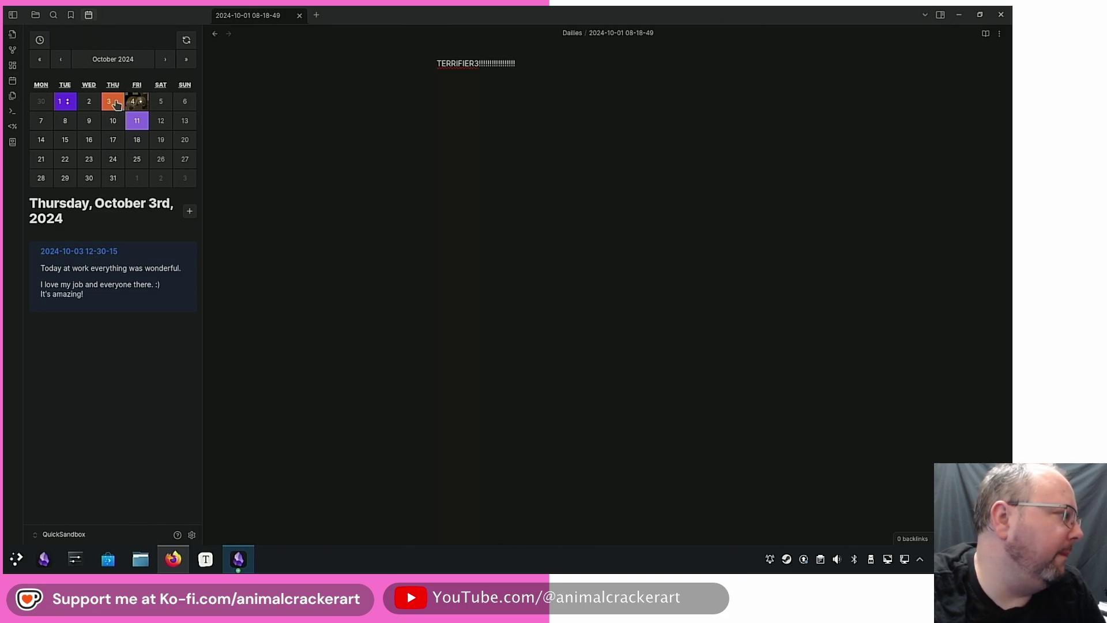
# Create an October 3rd daily note from the Daily - Personal template
pyautogui.click(189, 212)
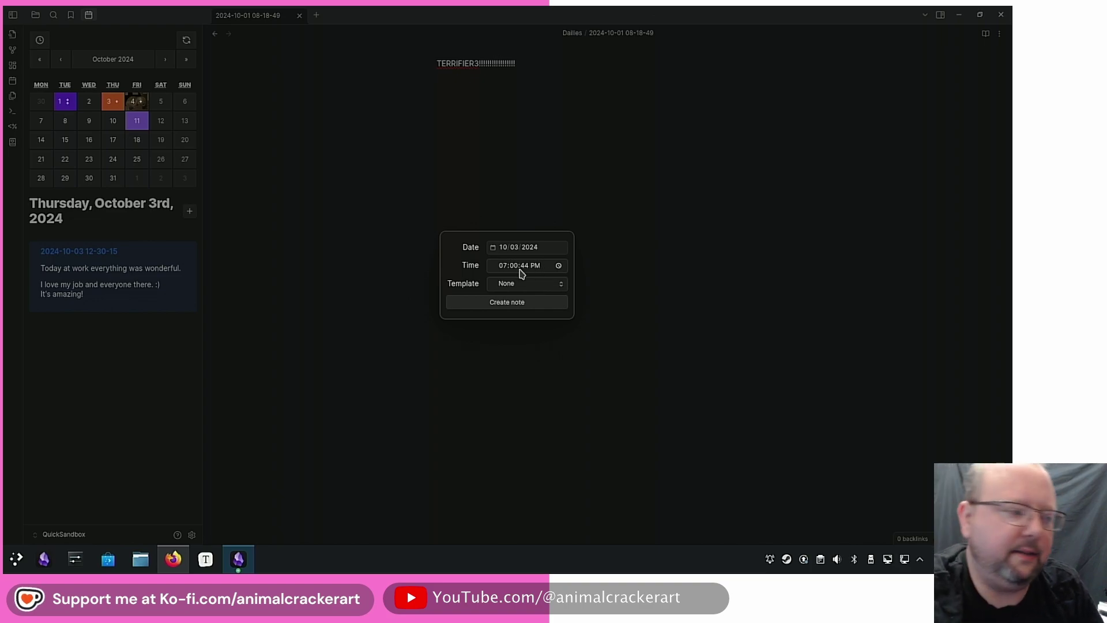
pyautogui.click(546, 284)
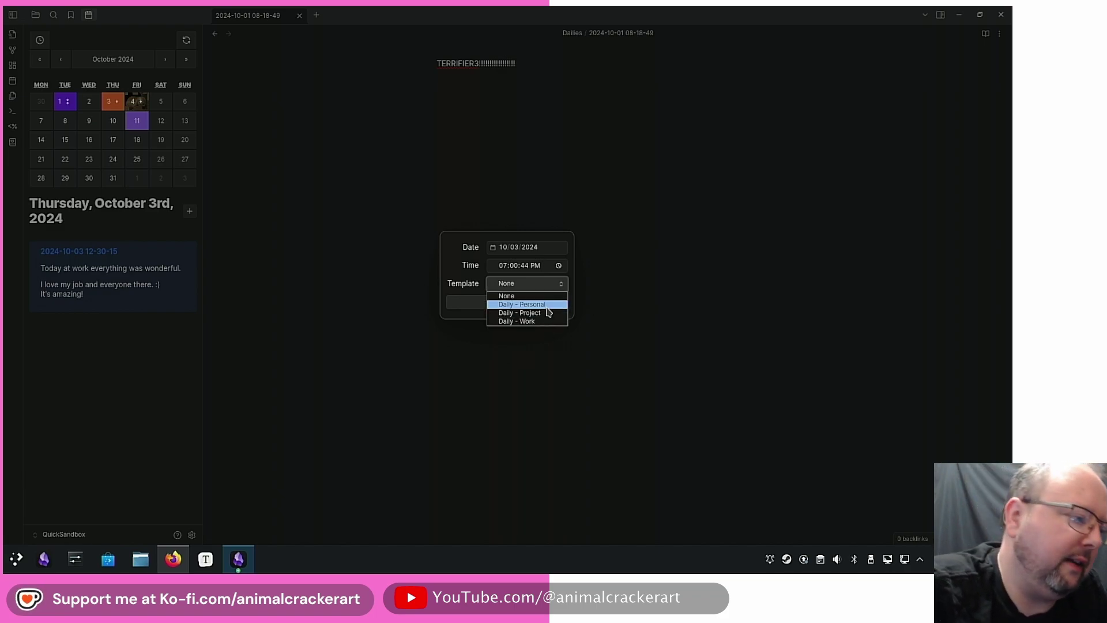
pyautogui.click(547, 306)
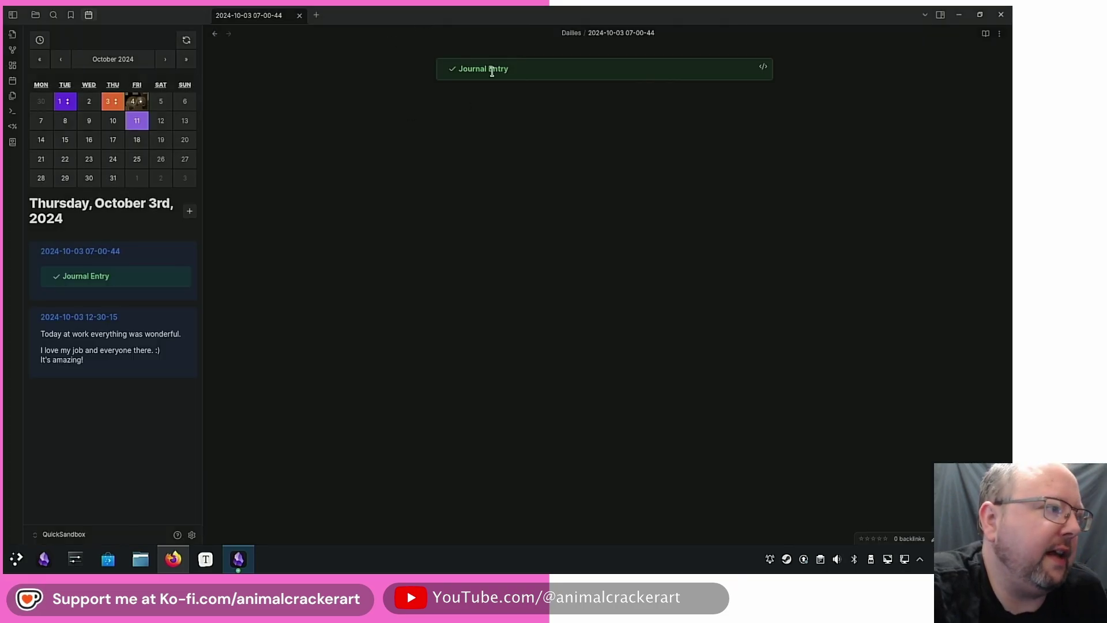
pyautogui.click(530, 178)
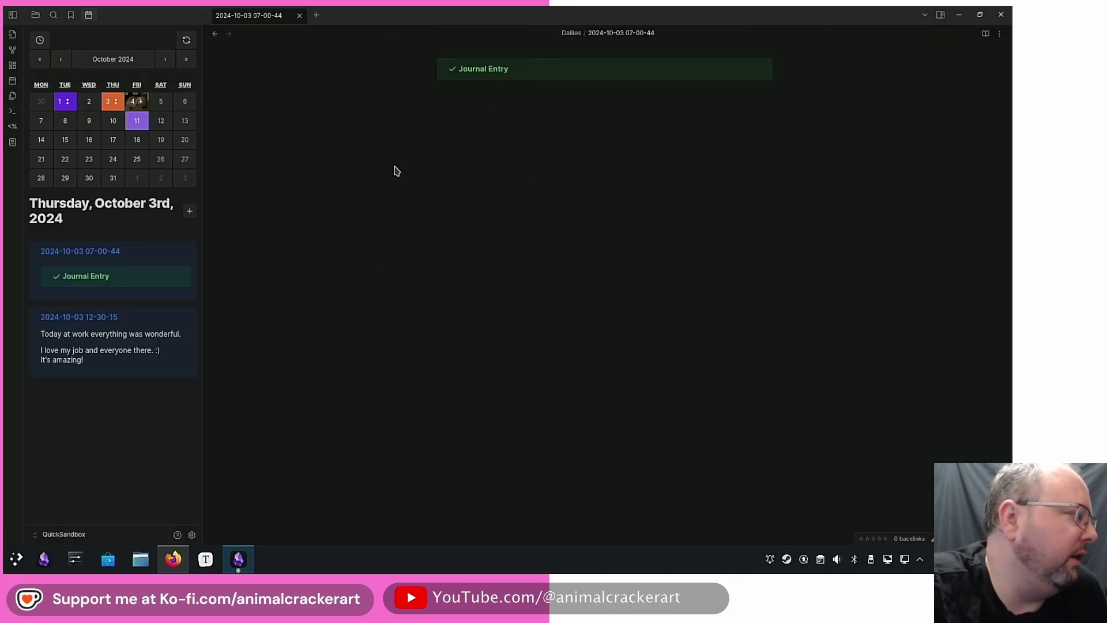
# Create another October 3rd note from the Daily - Work template, rendering its schedule callout
pyautogui.click(190, 211)
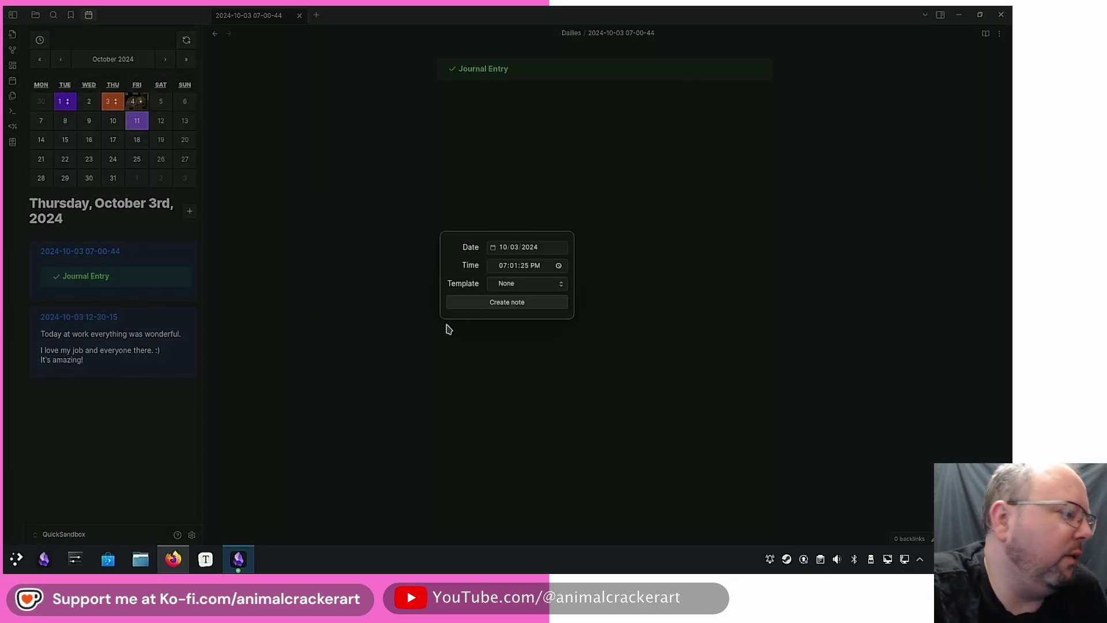
pyautogui.click(519, 287)
pyautogui.click(533, 319)
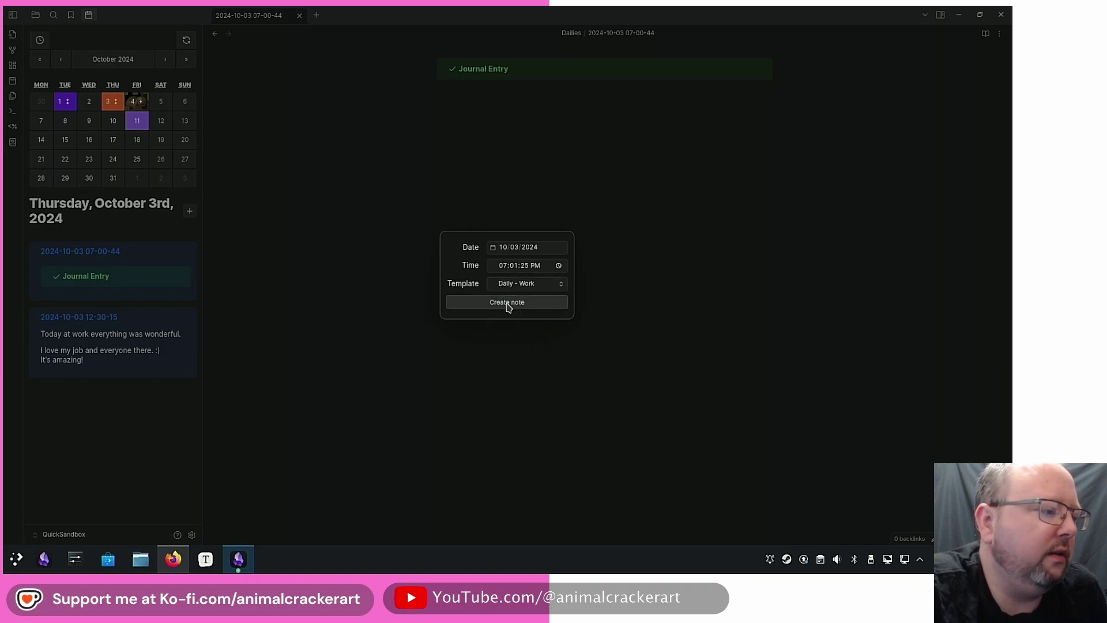
pyautogui.click(507, 302)
pyautogui.click(567, 222)
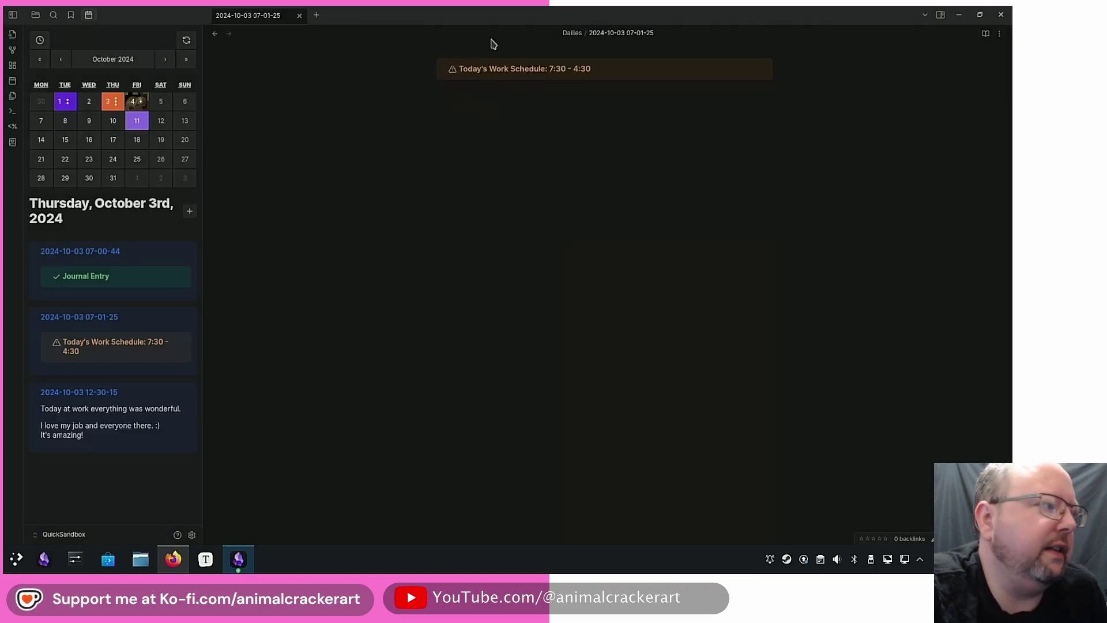
pyautogui.click(462, 88)
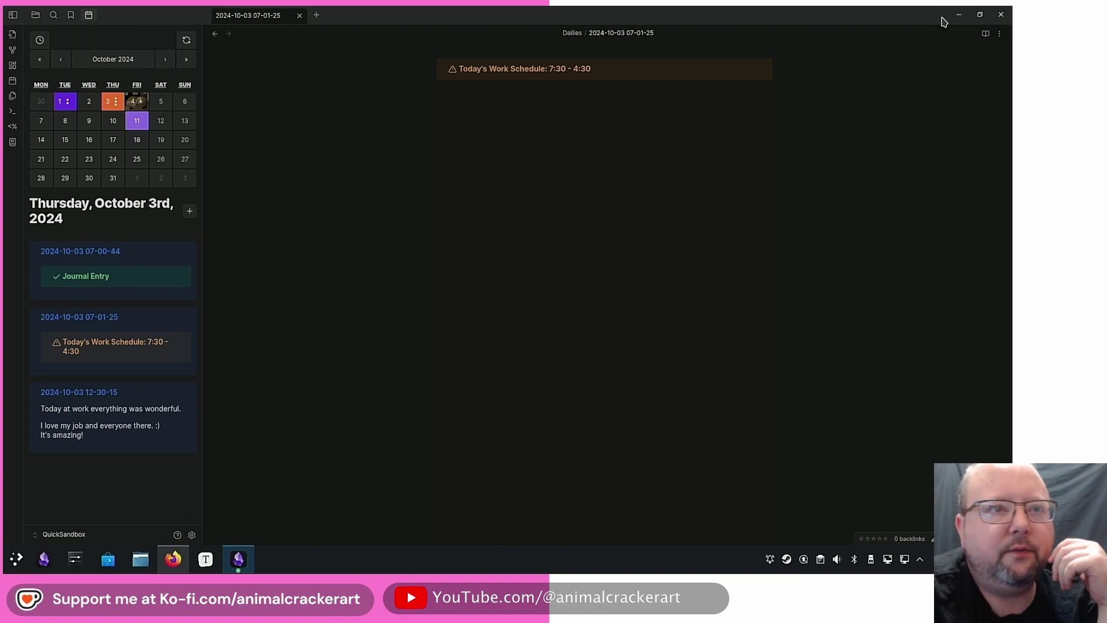
# Switch the right sidebar to the full calendar and open the 2024-09-10 daily note
pyautogui.click(941, 16)
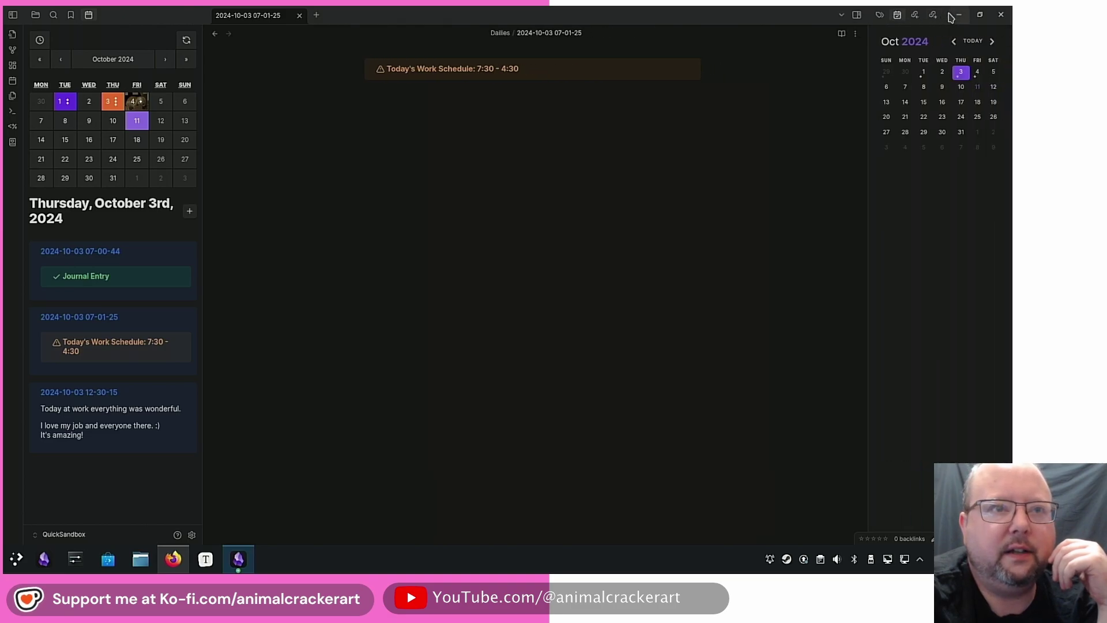
pyautogui.click(946, 19)
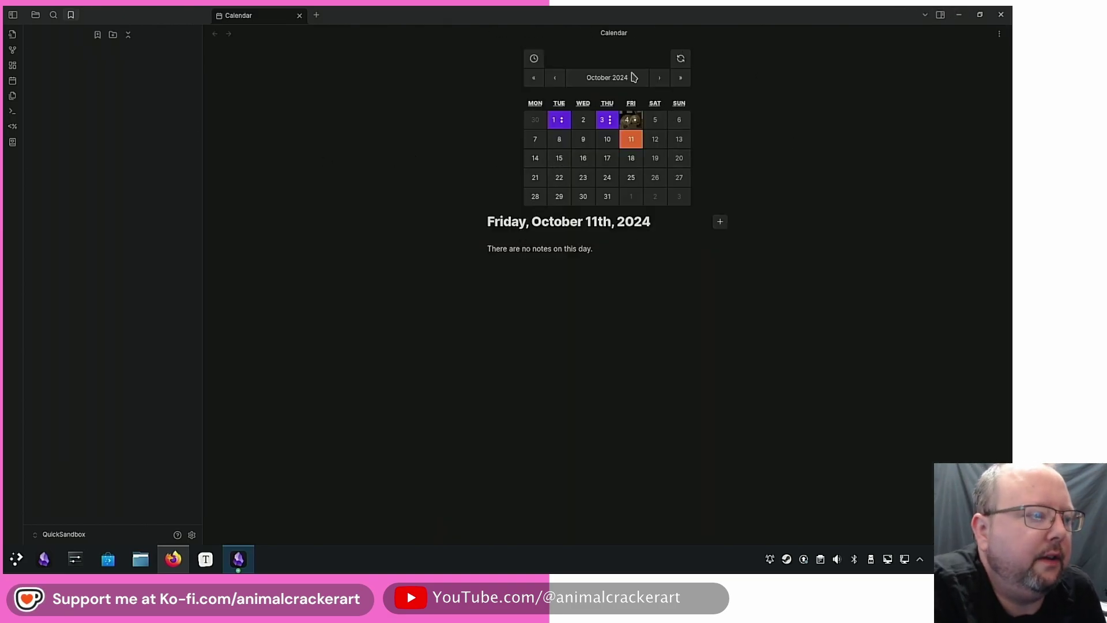
pyautogui.click(604, 122)
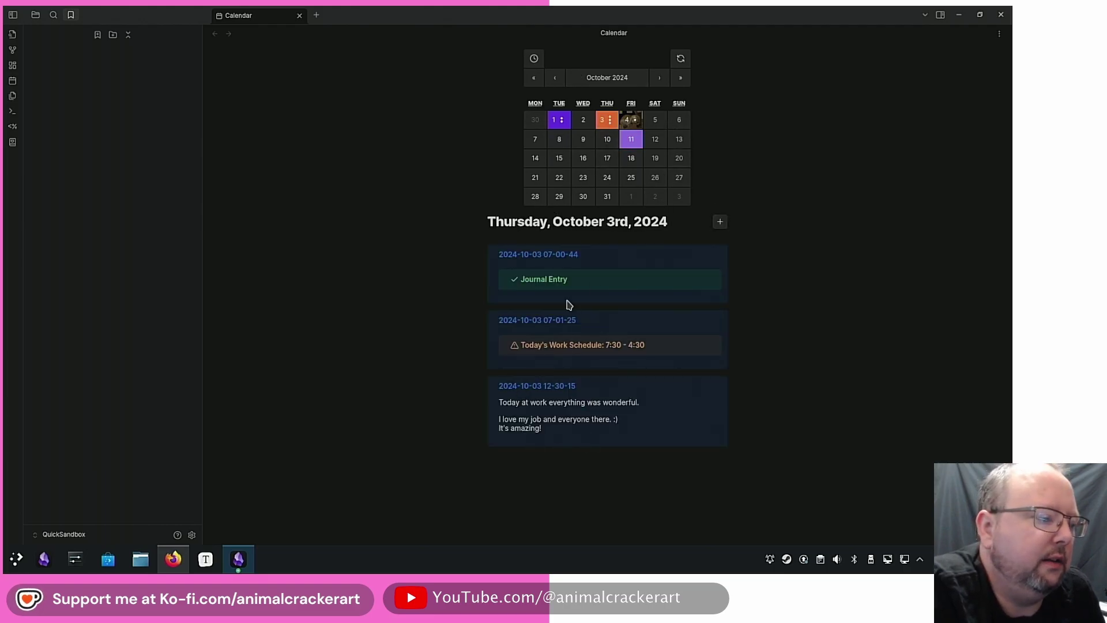
pyautogui.click(558, 120)
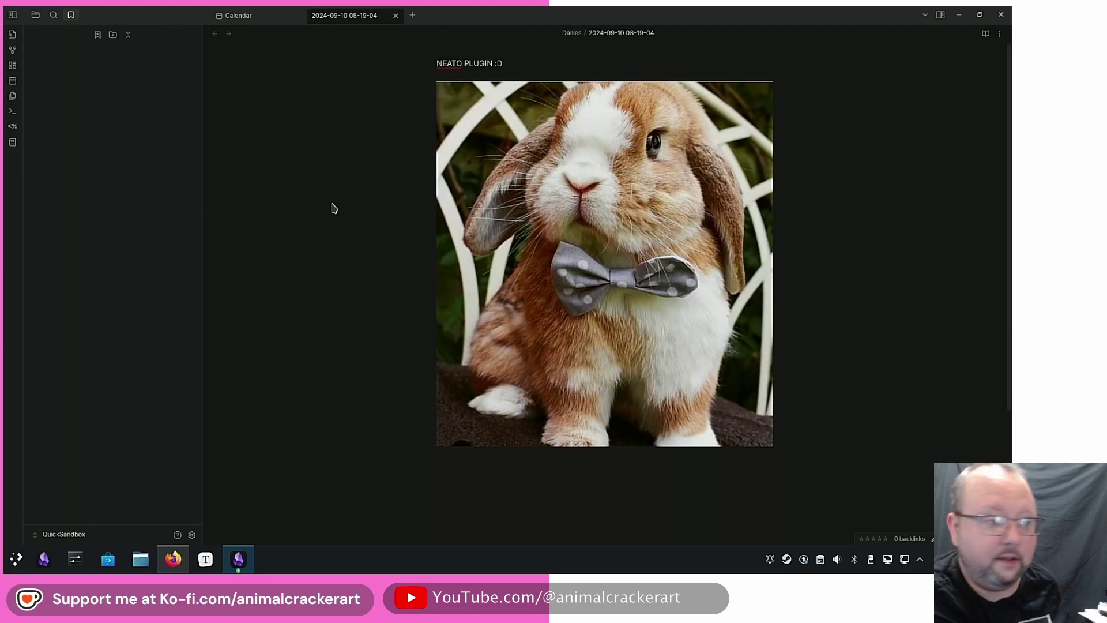
# Run 'Diarian: Insert rating' from the command palette by searching 'dar'
pyautogui.hotkey('ctrl', 'p')
pyautogui.write('dari')
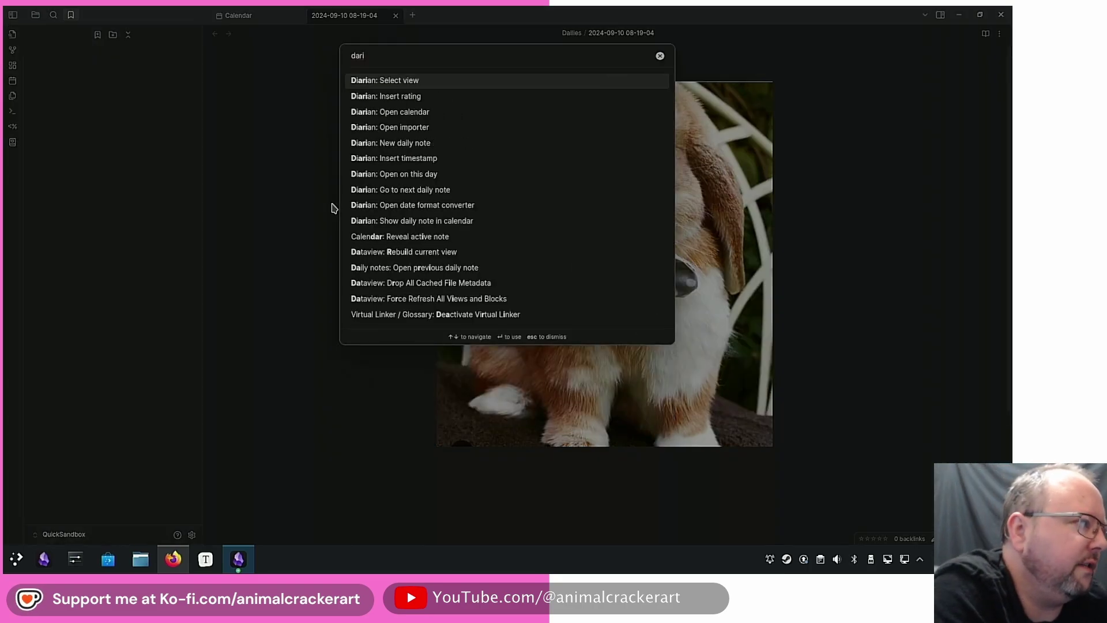
pyautogui.press('Down')
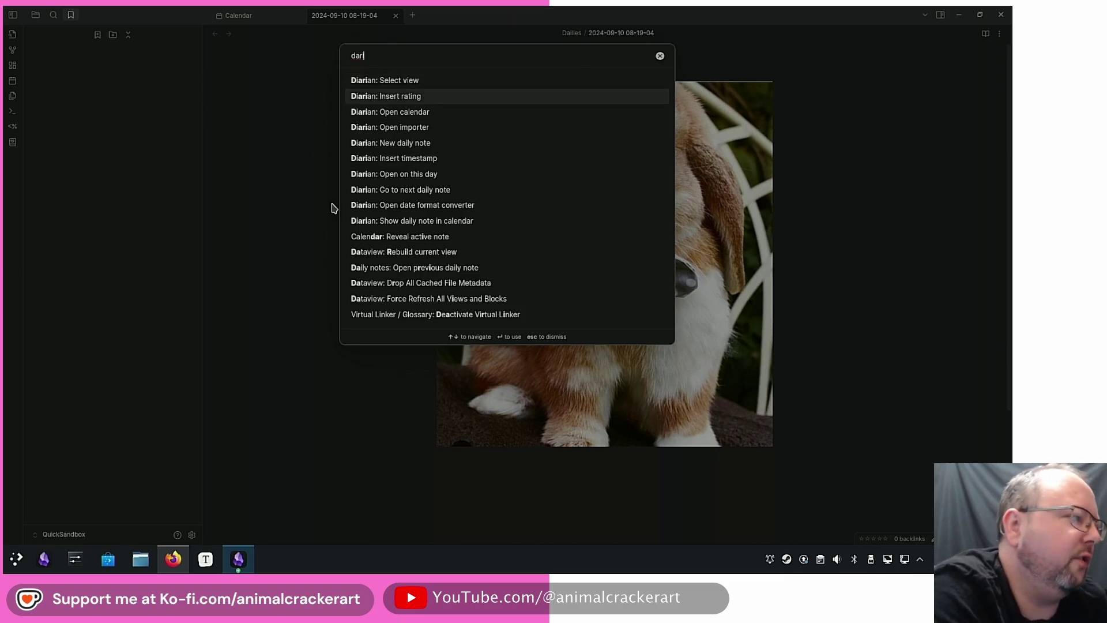
pyautogui.press('Return')
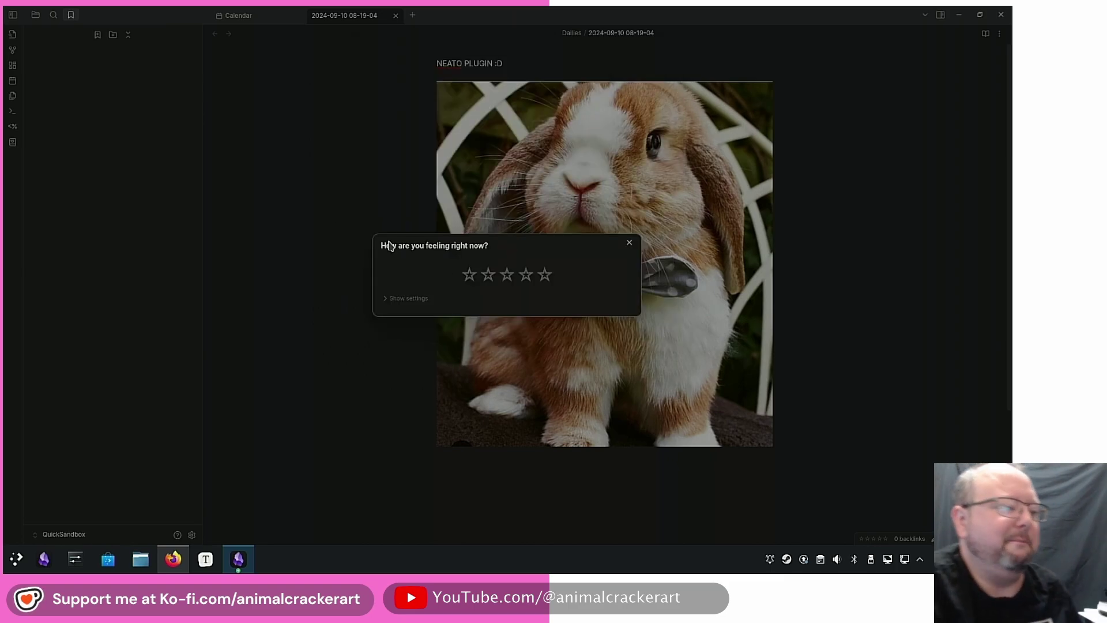
# Rate the 2024-09-10 bunny note 4 stars, then revise it to 2 and finally 5 stars
pyautogui.click(525, 275)
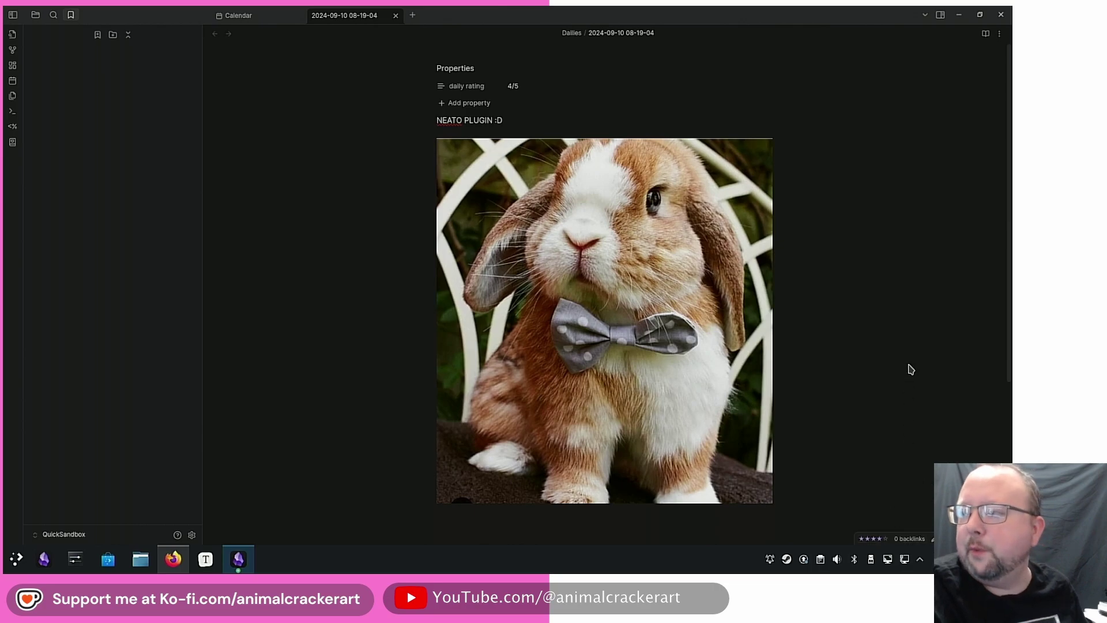
pyautogui.click(872, 538)
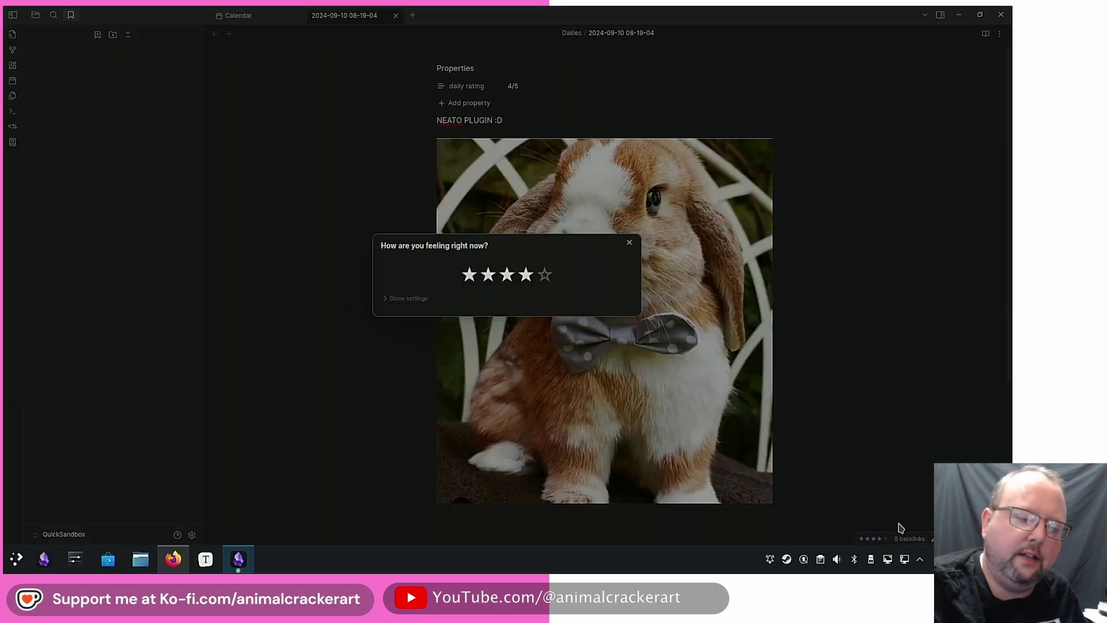
pyautogui.click(489, 275)
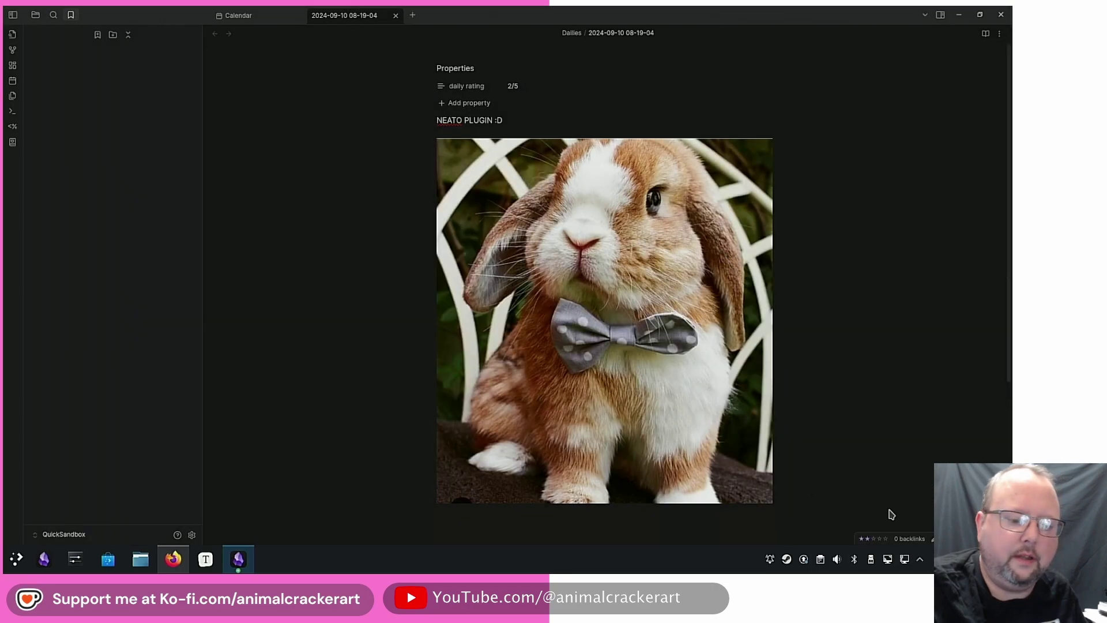
pyautogui.click(884, 539)
pyautogui.click(545, 275)
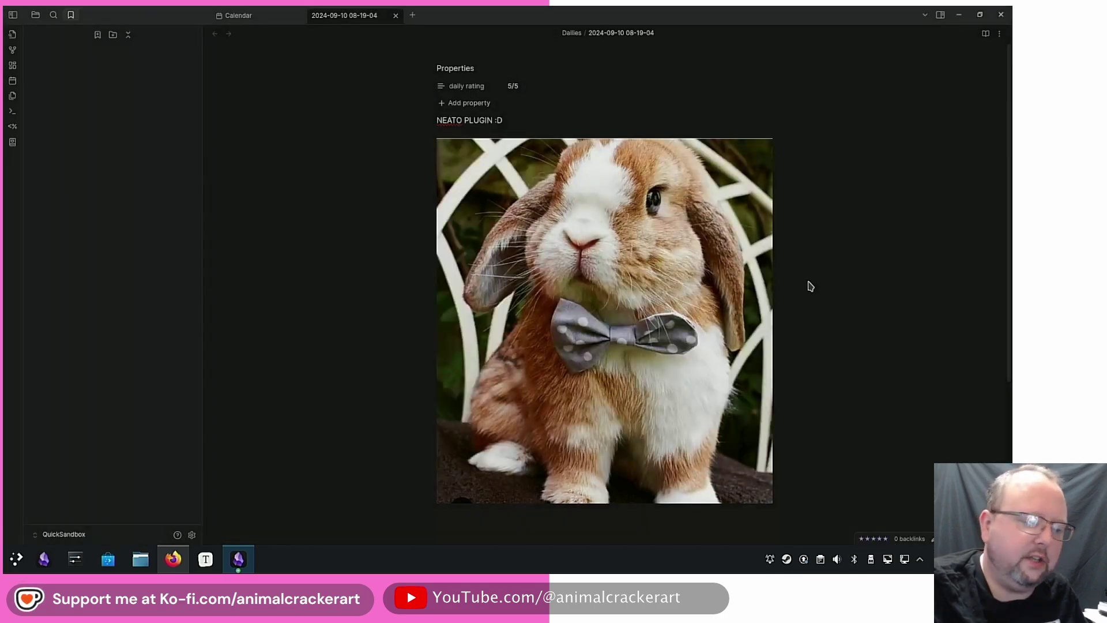
pyautogui.hotkey('ctrl', 'p')
pyautogui.write('diari')
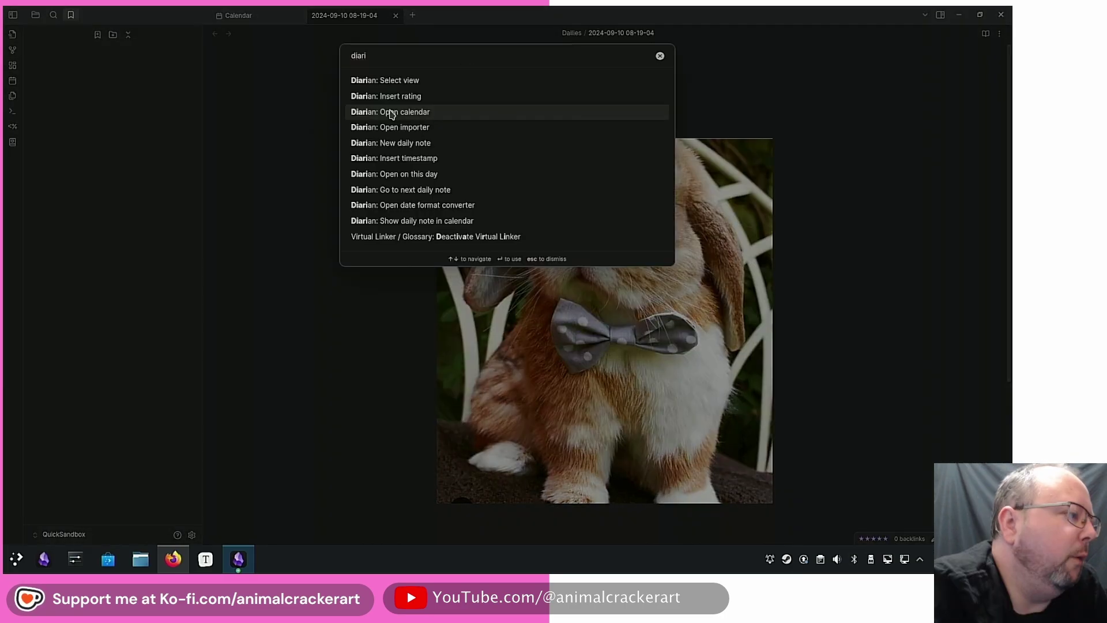
# Cancel the new daily note dialog and run Diarian: Go to next daily note
pyautogui.click(483, 143)
pyautogui.click(369, 197)
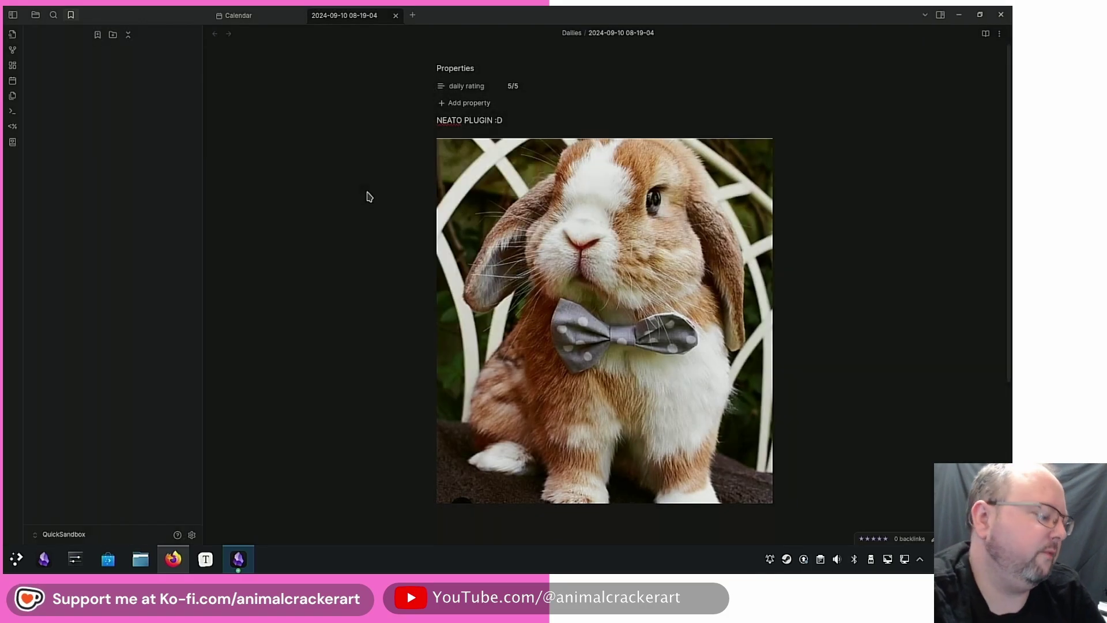
pyautogui.hotkey('ctrl', 'p')
pyautogui.write('dia')
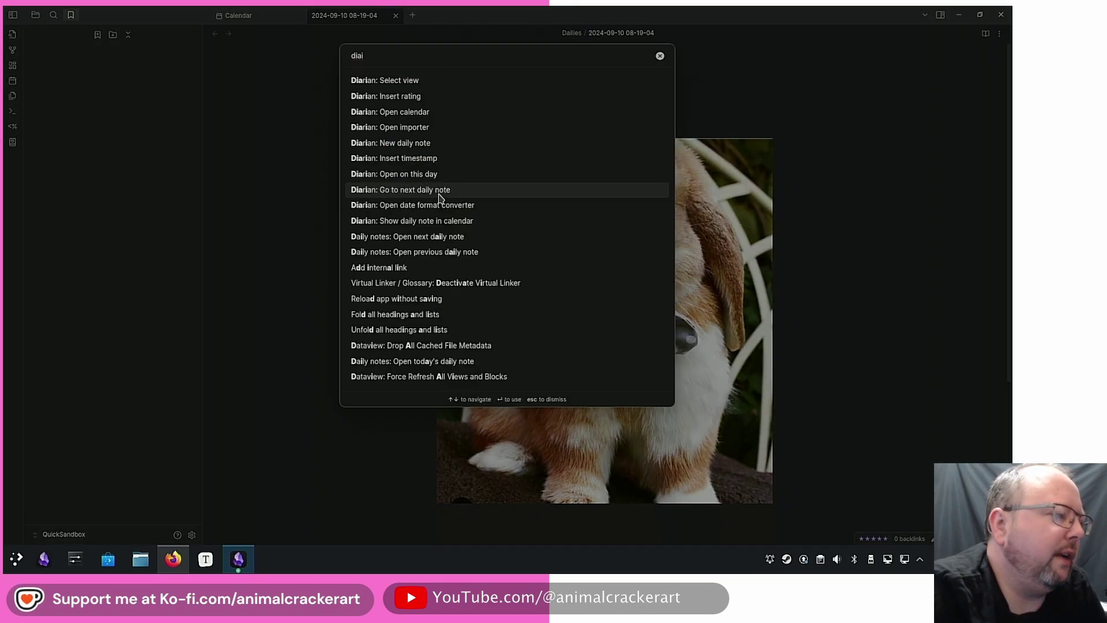
pyautogui.write('i')
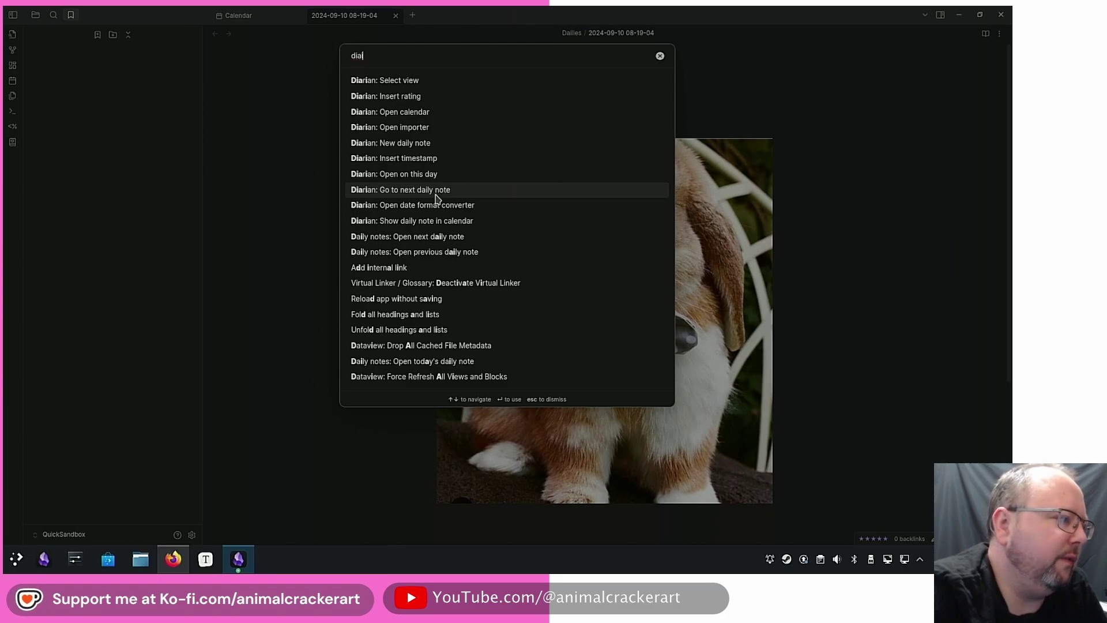
pyautogui.click(435, 199)
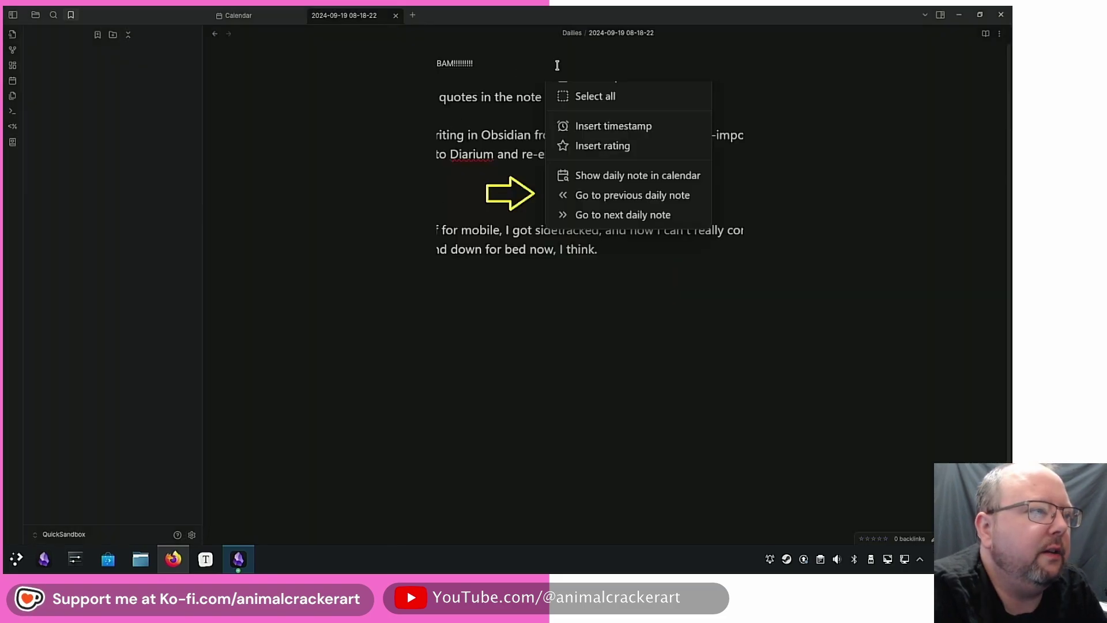
# In the Calendar, view the September 10 and 19 notes, opening the September 19 note
pyautogui.click(255, 18)
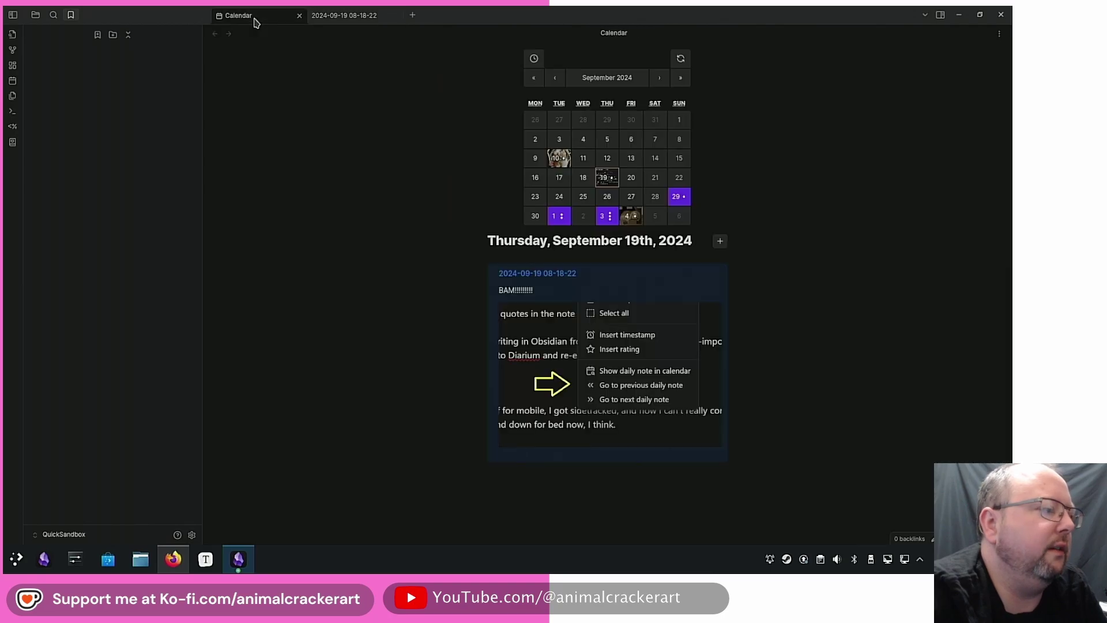
pyautogui.click(557, 158)
pyautogui.click(614, 185)
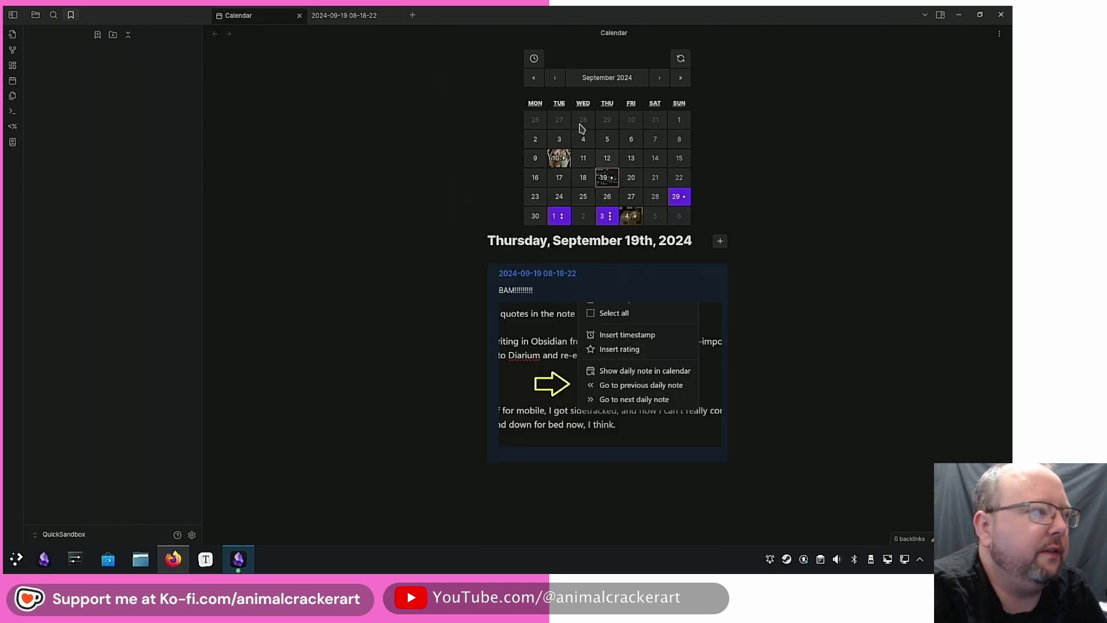
pyautogui.click(348, 17)
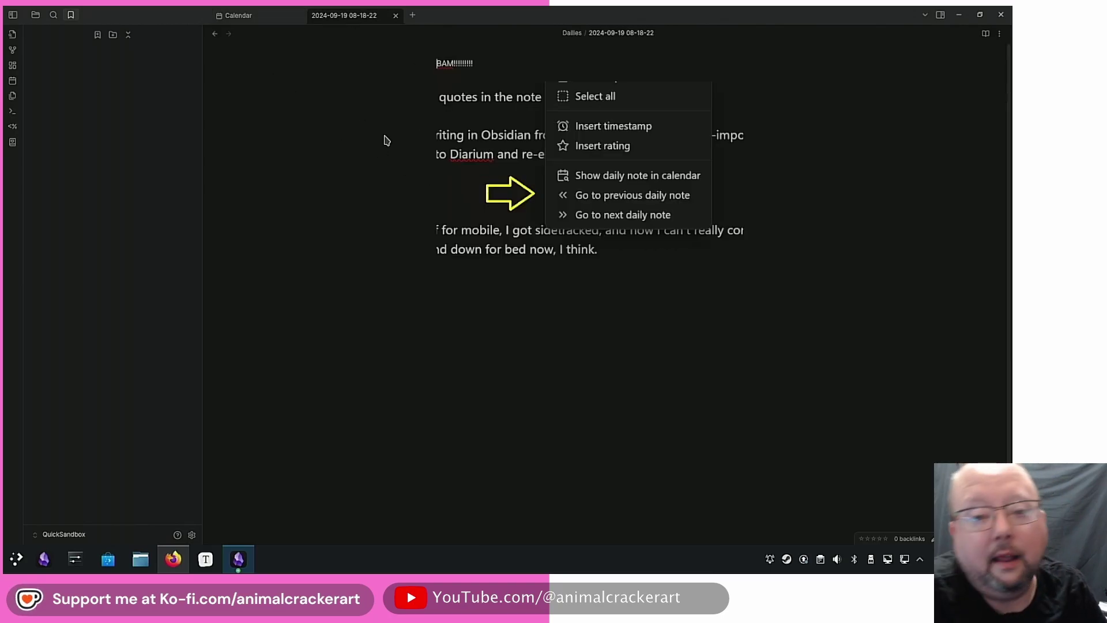
pyautogui.click(247, 18)
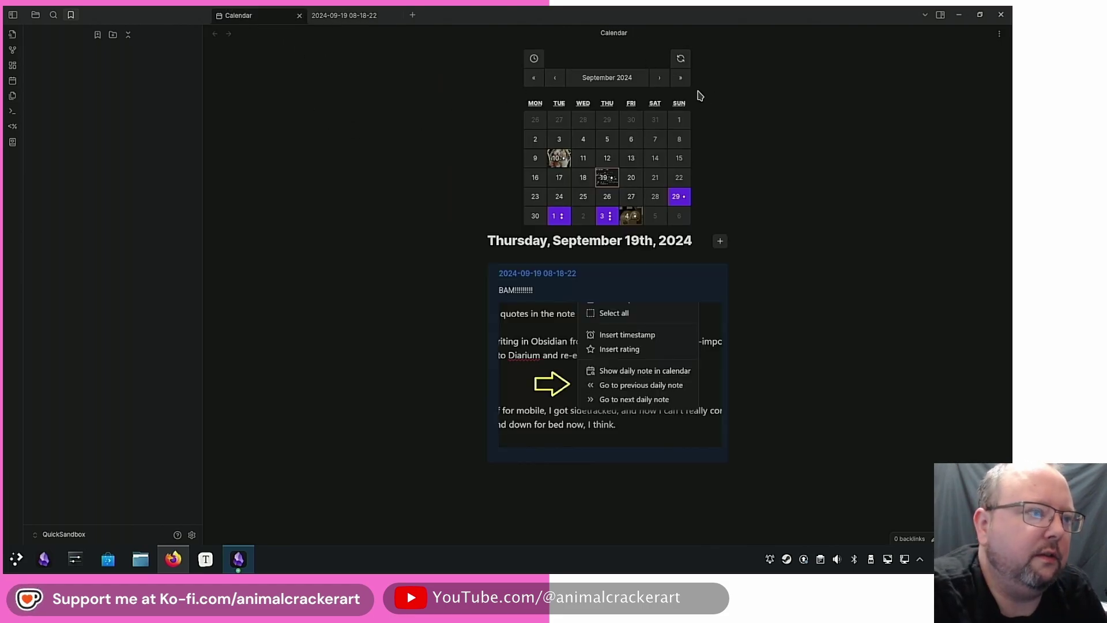
# Step the calendar through months and years, check September 29, then jump to today
pyautogui.click(660, 85)
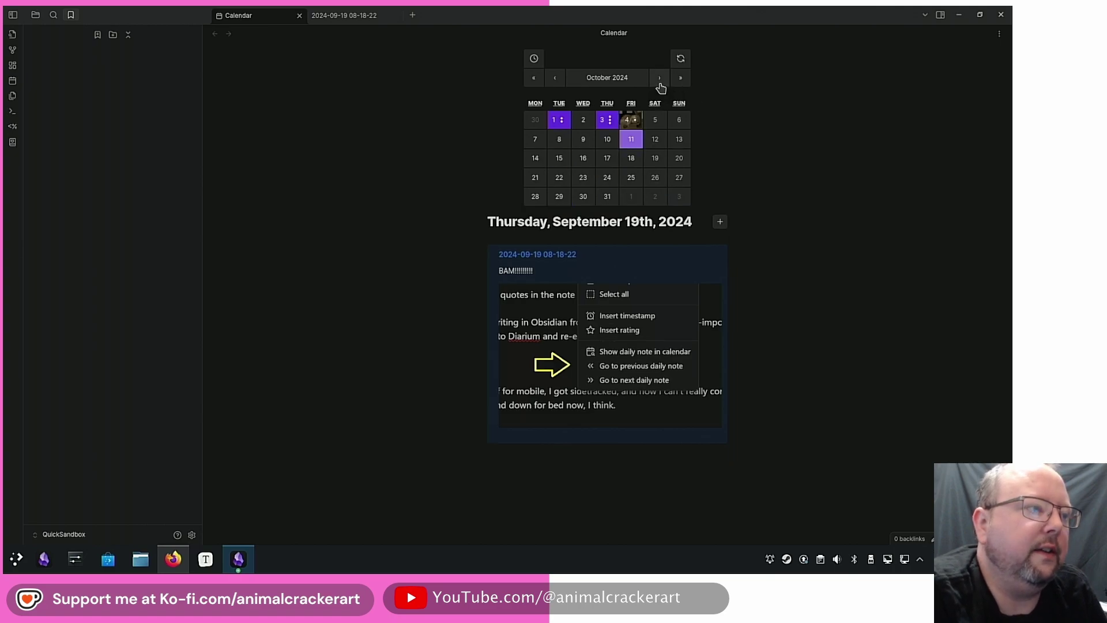
pyautogui.click(555, 81)
pyautogui.click(534, 81)
pyautogui.click(680, 79)
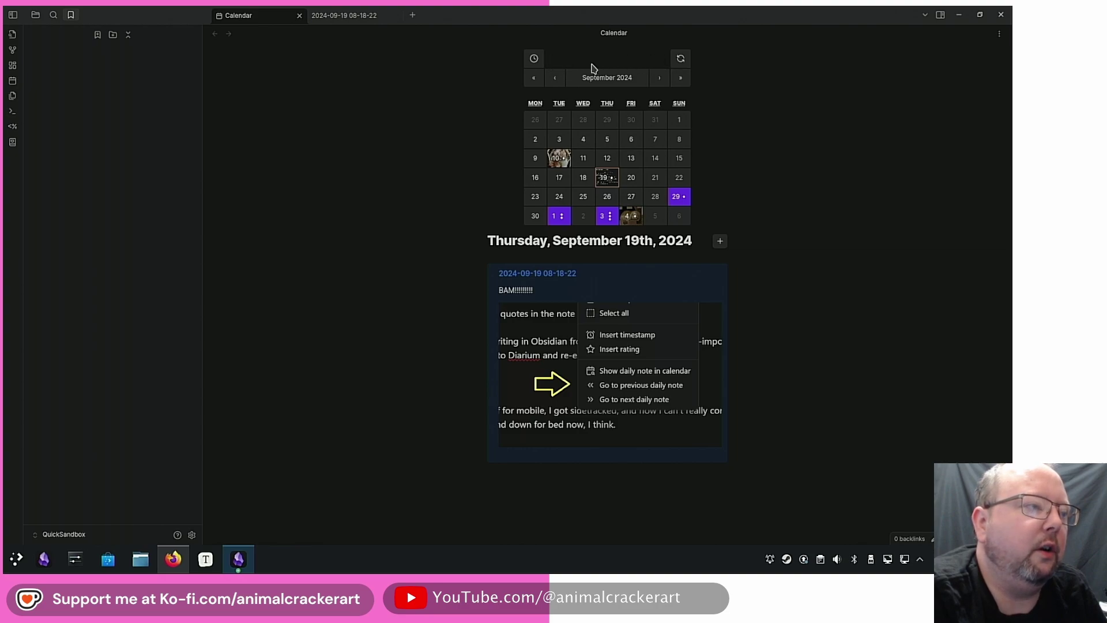
pyautogui.click(679, 197)
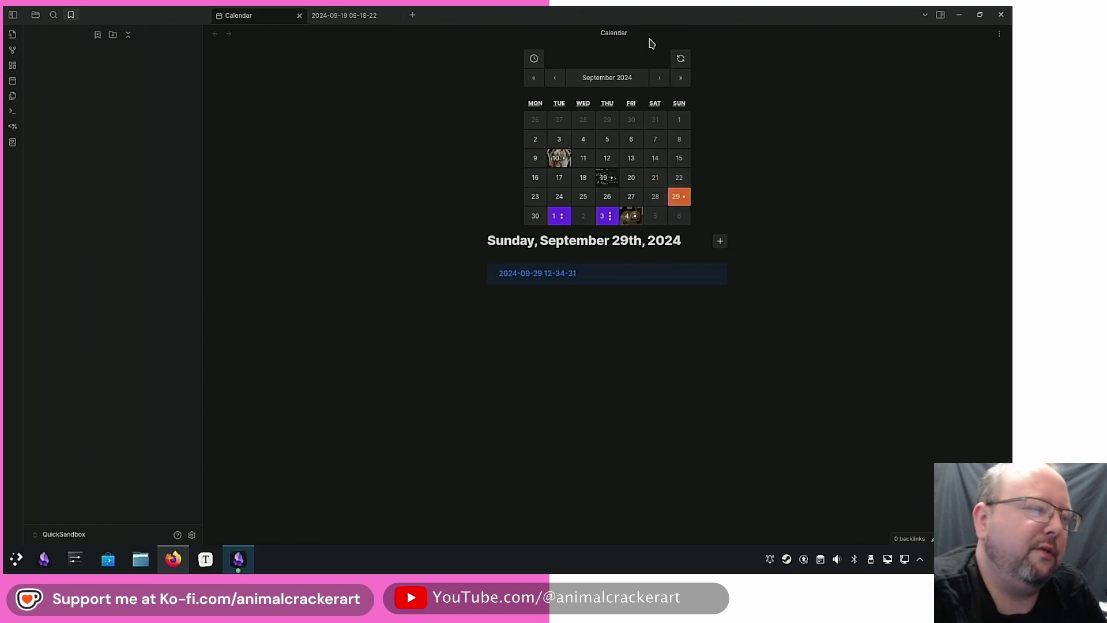
pyautogui.click(534, 58)
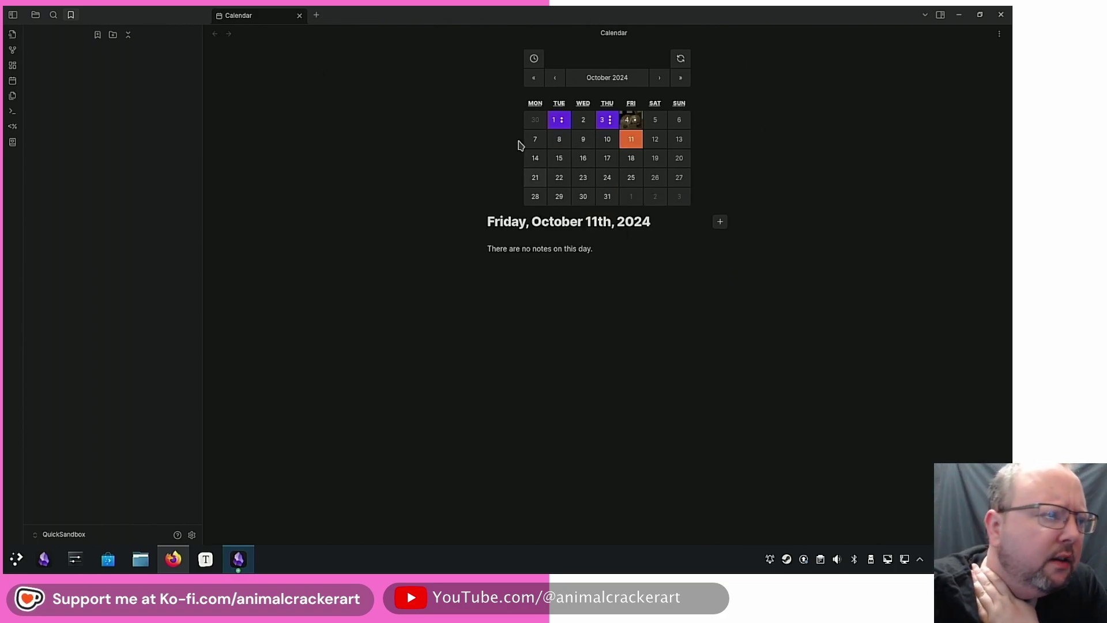
pyautogui.click(940, 15)
pyautogui.moveTo(866, 50); pyautogui.dragTo(760, 70)
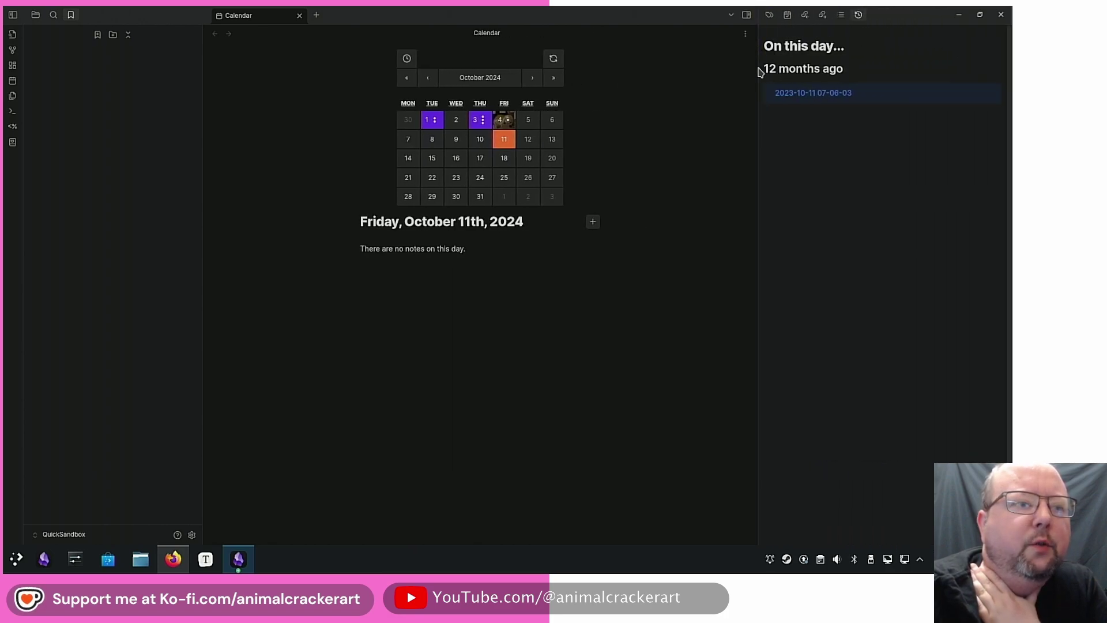
pyautogui.click(827, 95)
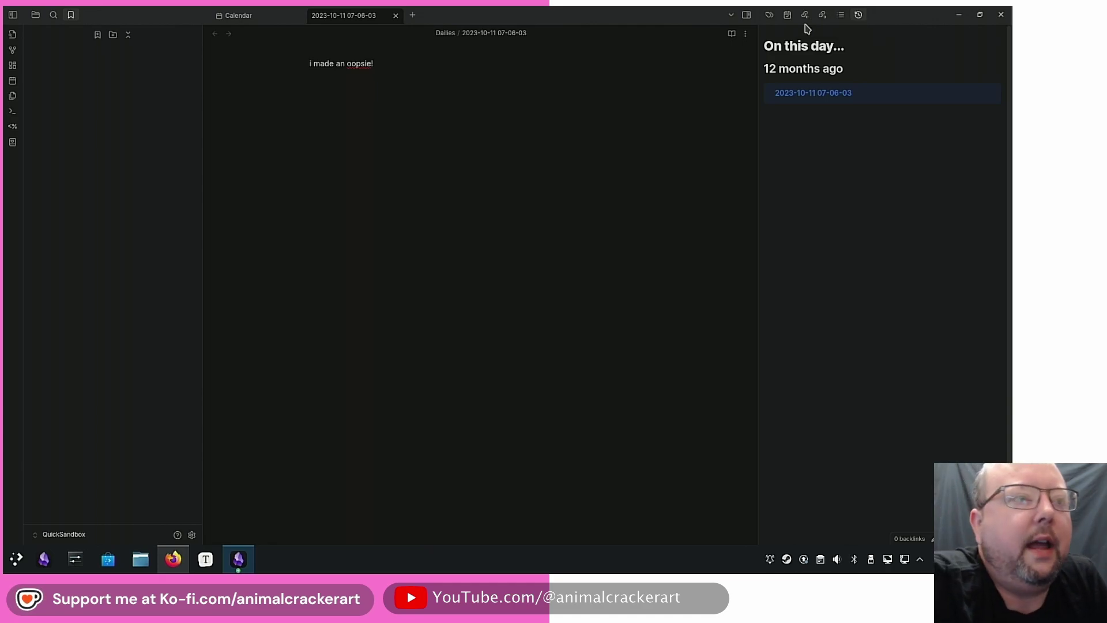
pyautogui.click(746, 15)
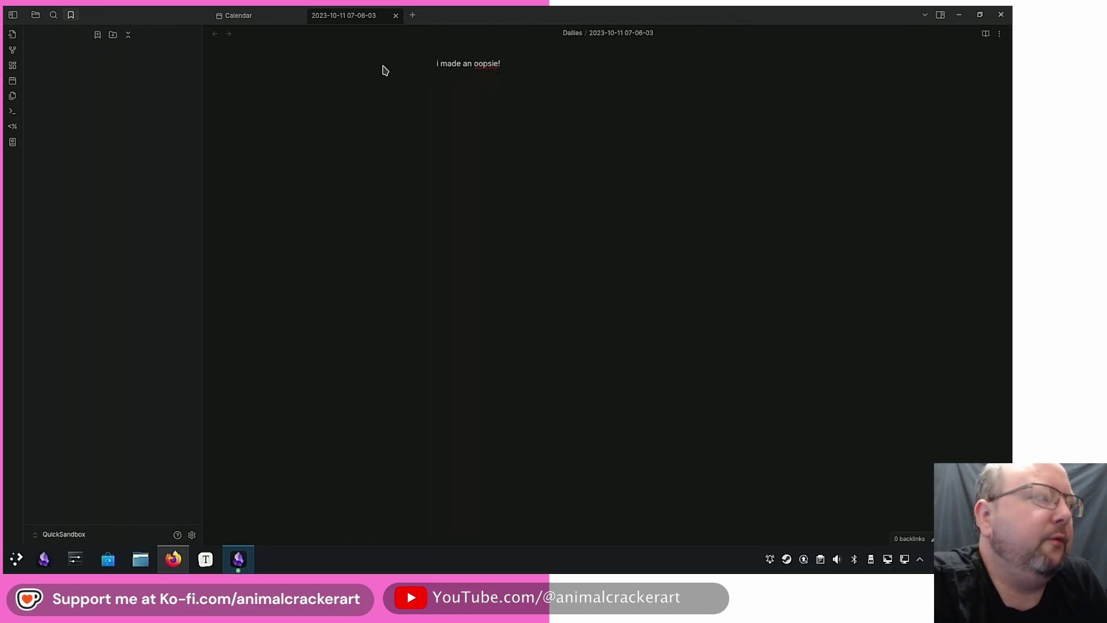
pyautogui.click(271, 25)
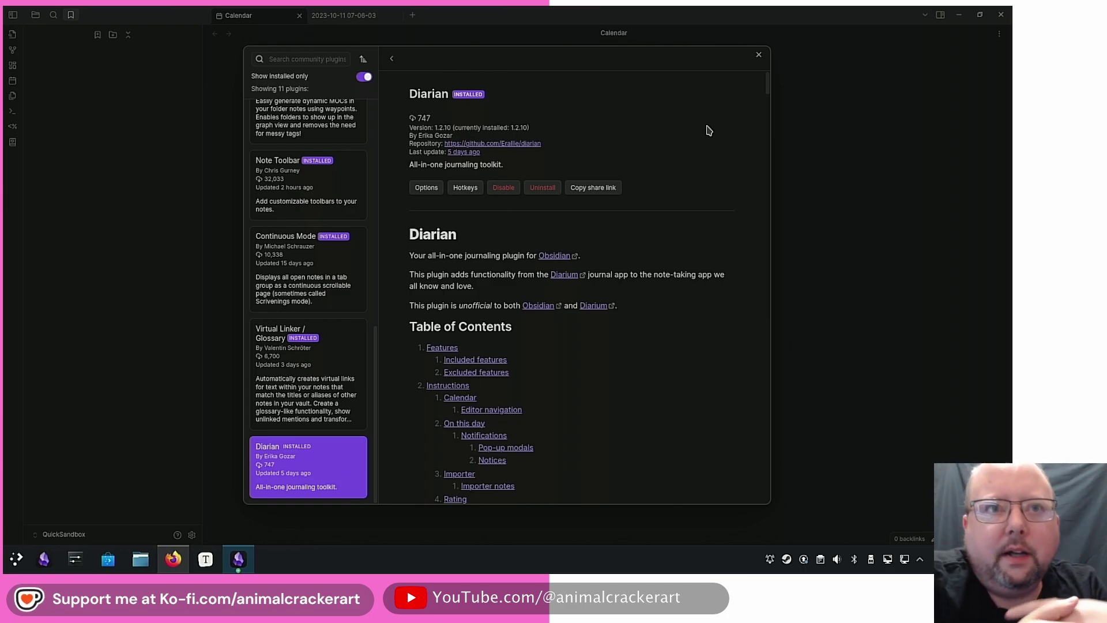
# Exit Settings and rate today's 2024-10-11 note four out of five flowers
pyautogui.click(758, 55)
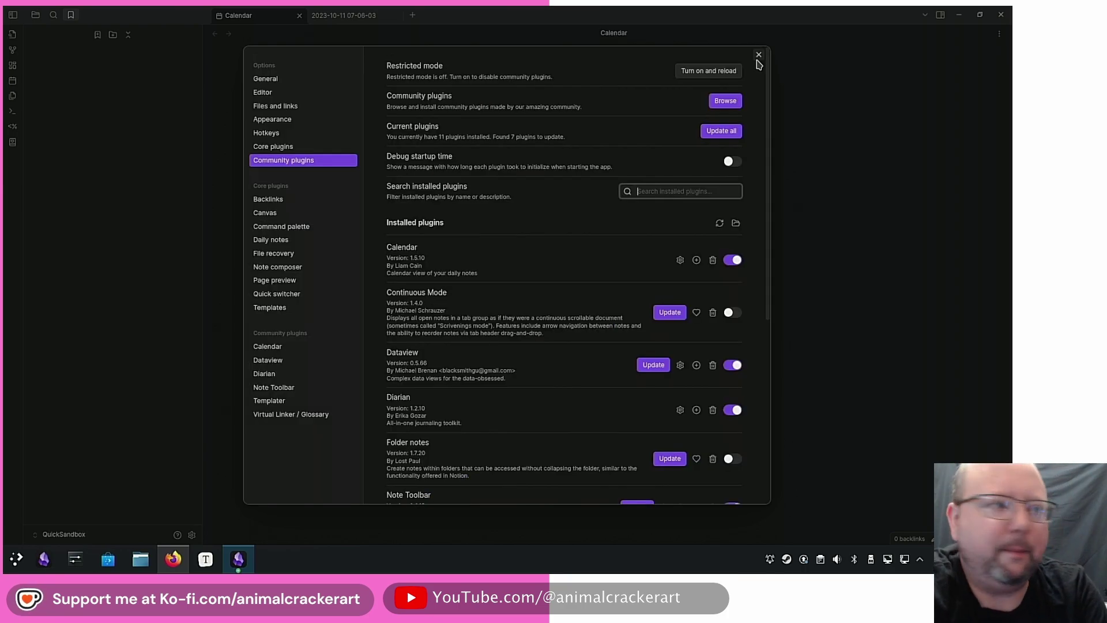
pyautogui.click(758, 55)
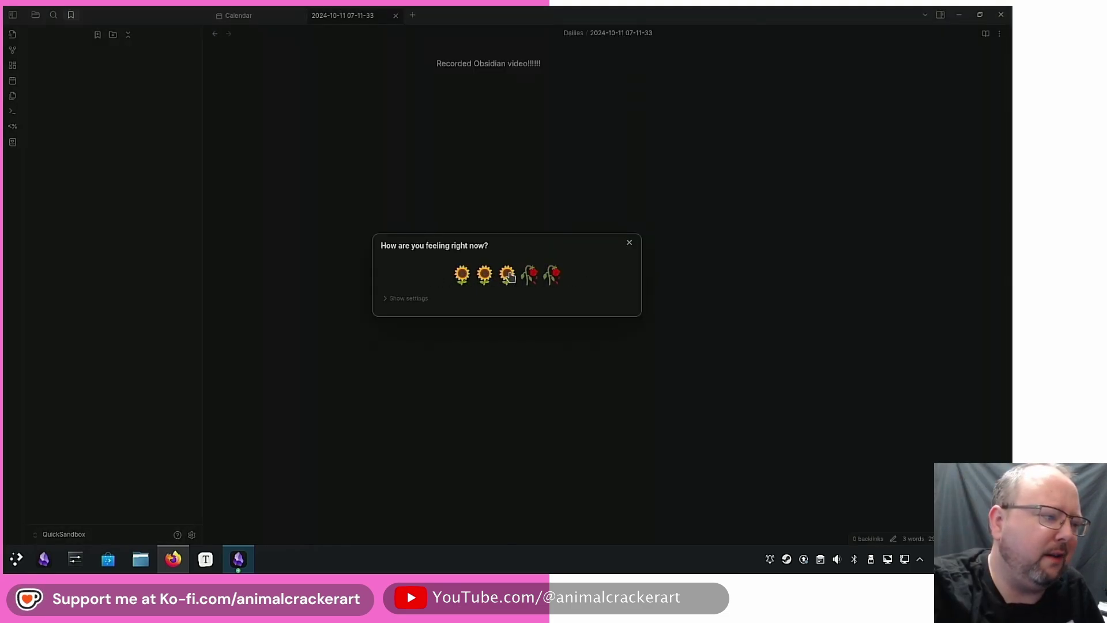
pyautogui.click(529, 275)
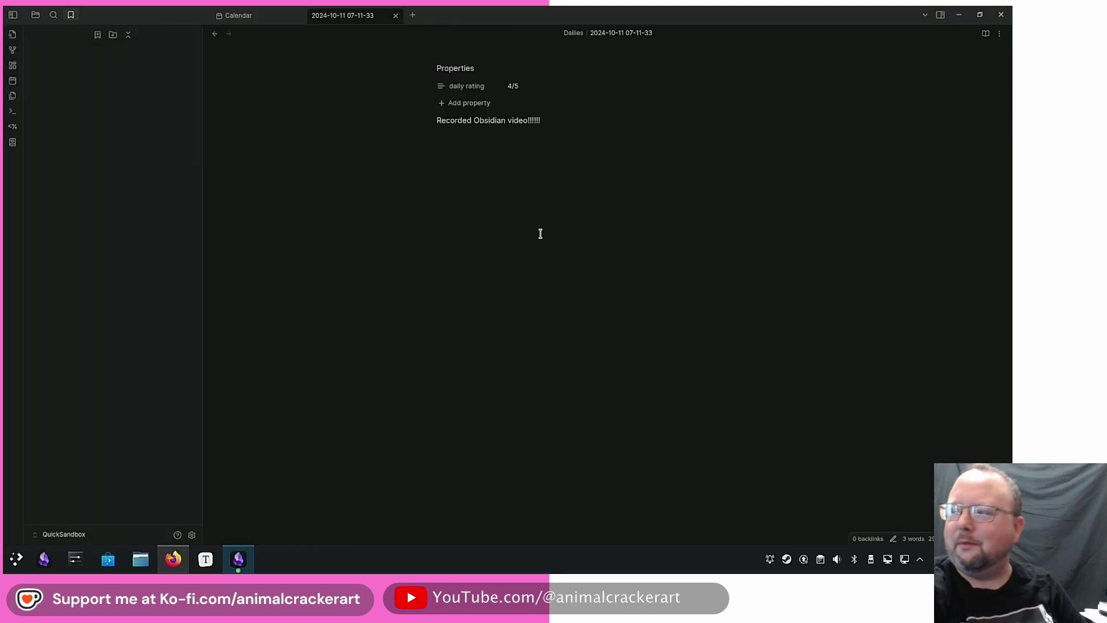